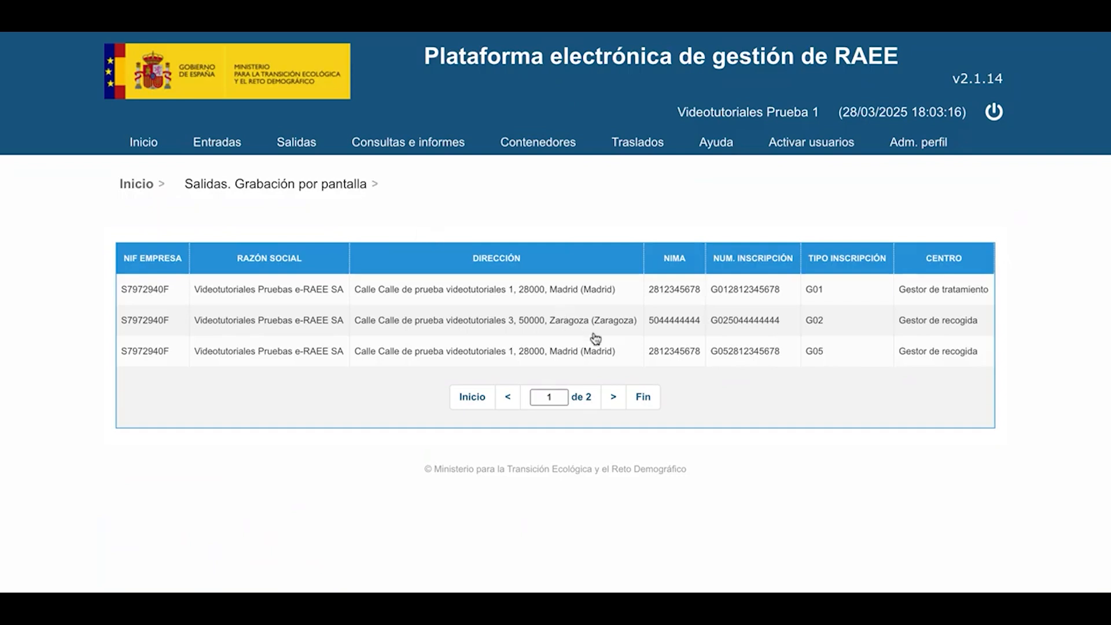
- Open a new output form for the G01 treatment manager centre in Zaragoza on the second page of centres
{"action": "left_click", "coordinate": [613, 403]}
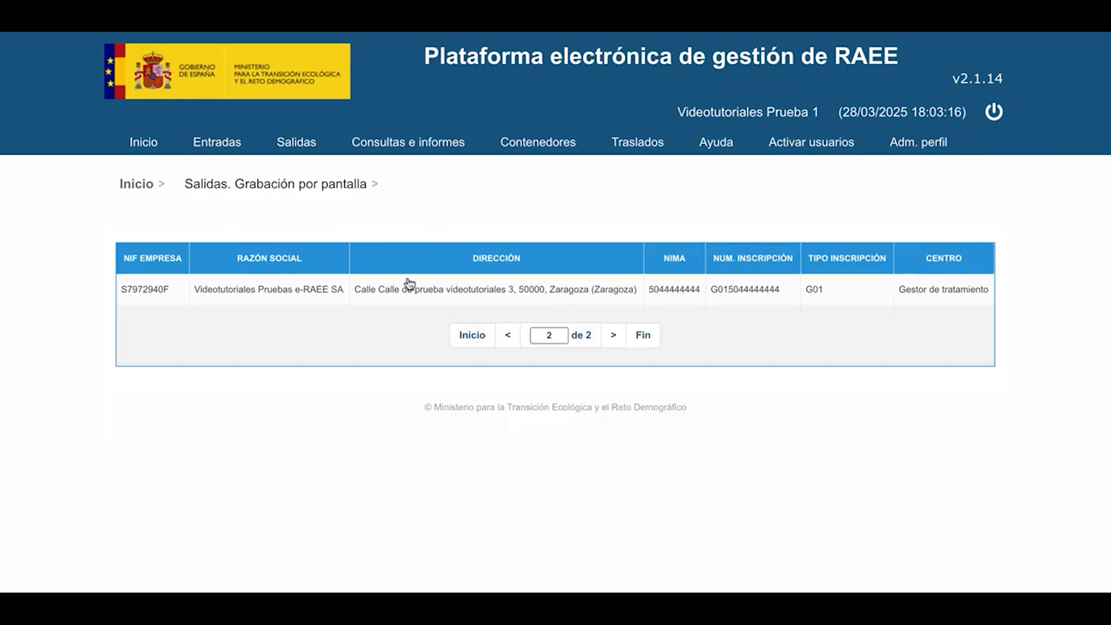
{"action": "left_click", "coordinate": [390, 294]}
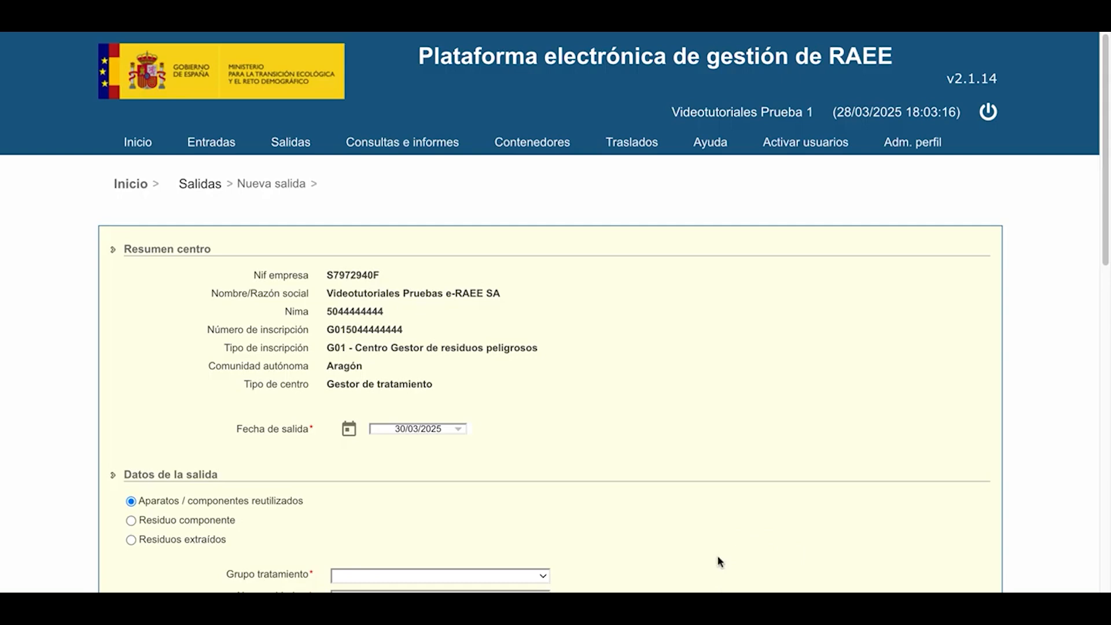
- In the output data, choose treatment group 11* (Aparatos con CFC, HCFC, HFC, HC, NH3), 2 units and a total weight of 100 kg
{"action": "scroll", "coordinate": [721, 562], "scroll_direction": "down", "scroll_amount": 3}
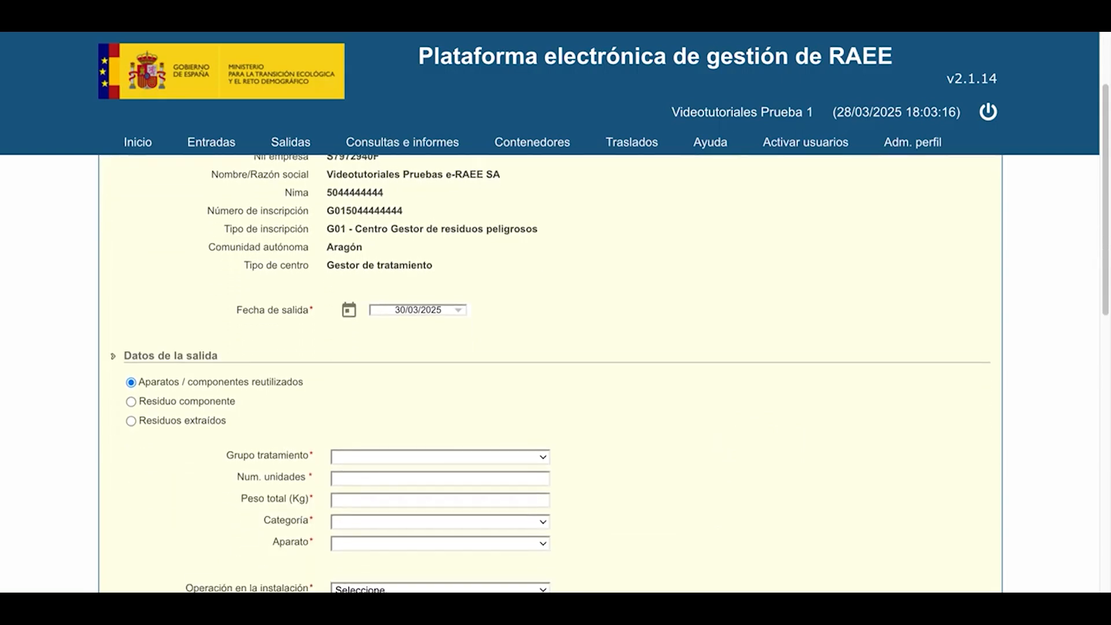
{"action": "scroll", "coordinate": [550, 376], "scroll_direction": "down", "scroll_amount": 1}
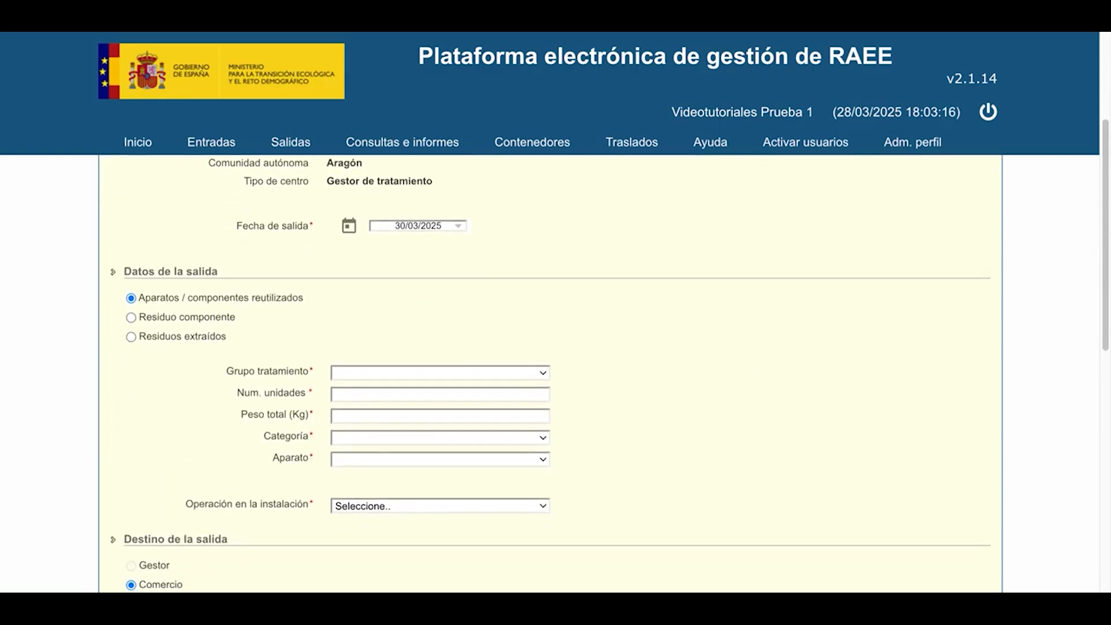
{"action": "scroll", "coordinate": [605, 476], "scroll_direction": "down", "scroll_amount": 1}
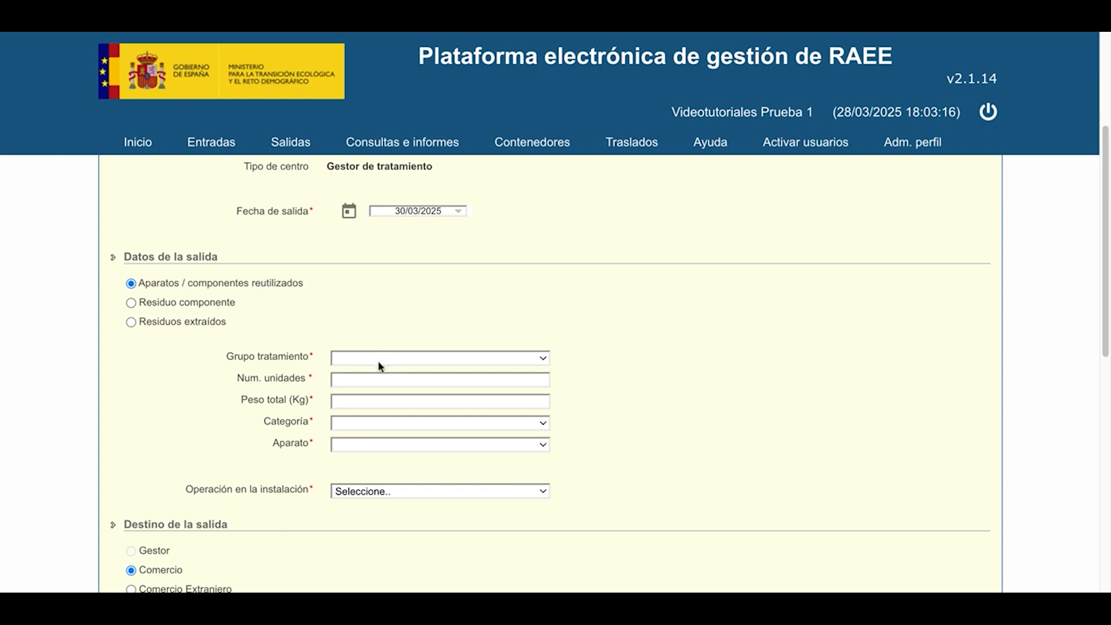
{"action": "scroll", "coordinate": [379, 363], "scroll_direction": "down", "scroll_amount": 1}
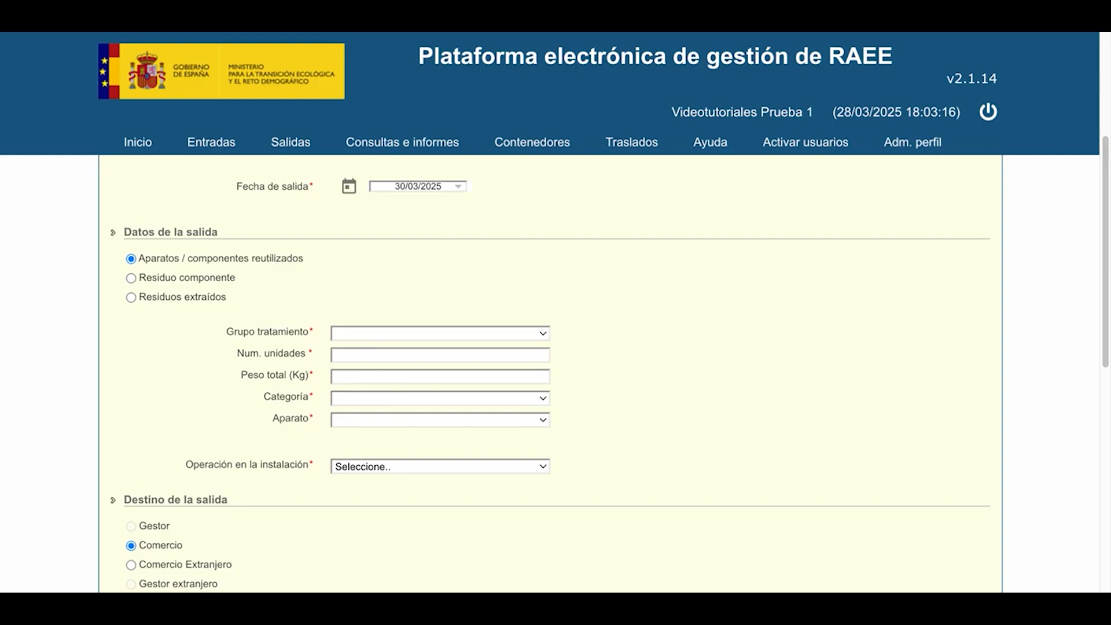
{"action": "left_click", "coordinate": [387, 356]}
{"action": "left_click", "coordinate": [387, 355]}
{"action": "type", "text": "2"}
{"action": "left_click", "coordinate": [368, 379]}
{"action": "type", "text": "100"}
- Set category (1) Aparatos de intercambio de temperatura, appliance CONGELADORES (DOM) (Doméstico) and facility operation R1401 - Preparación para la reutilización
{"action": "left_click", "coordinate": [374, 401]}
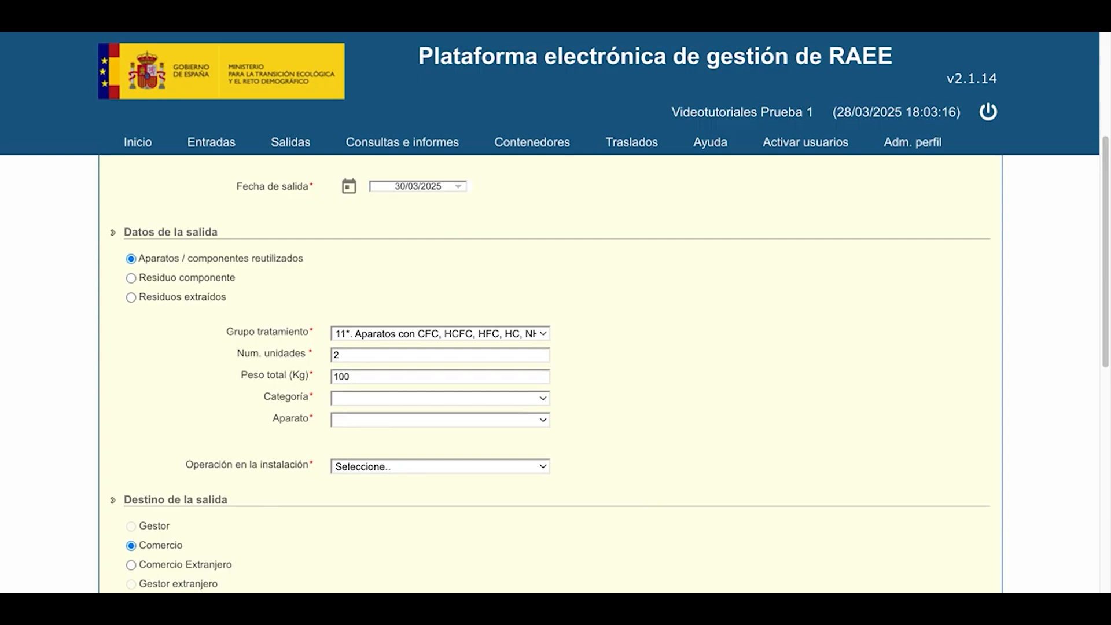
{"action": "left_click", "coordinate": [387, 427]}
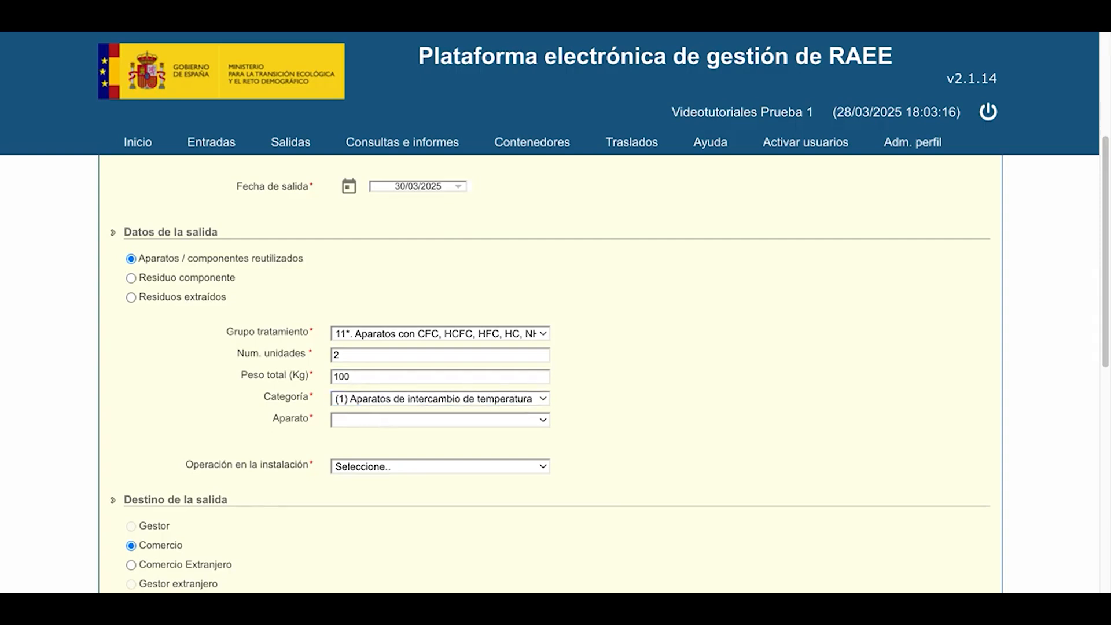
{"action": "left_click", "coordinate": [415, 464]}
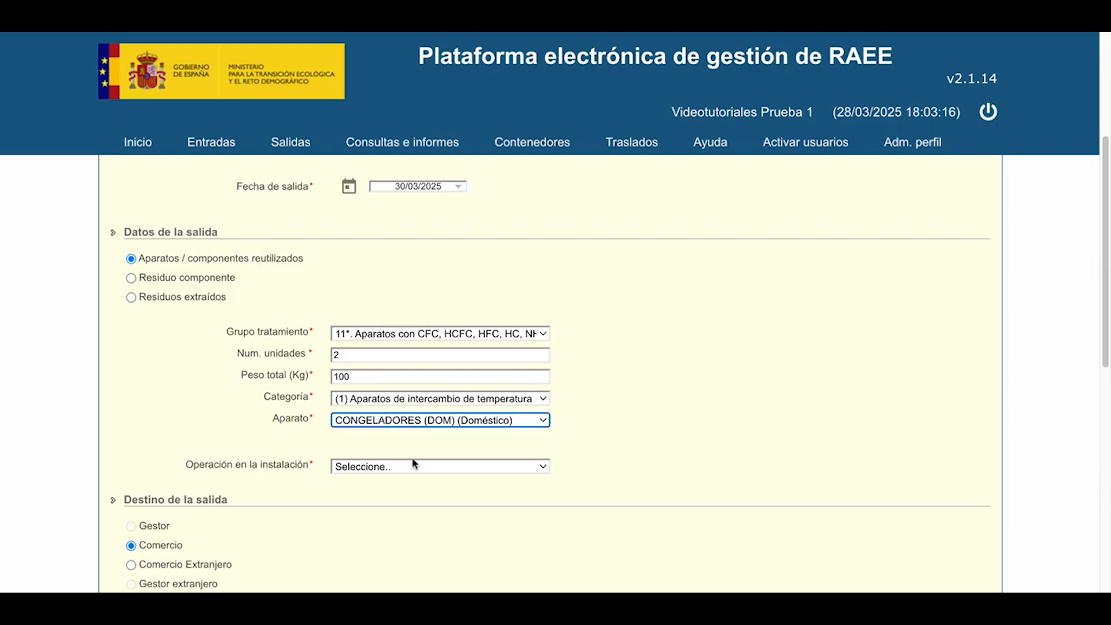
{"action": "scroll", "coordinate": [415, 464], "scroll_direction": "down", "scroll_amount": 1}
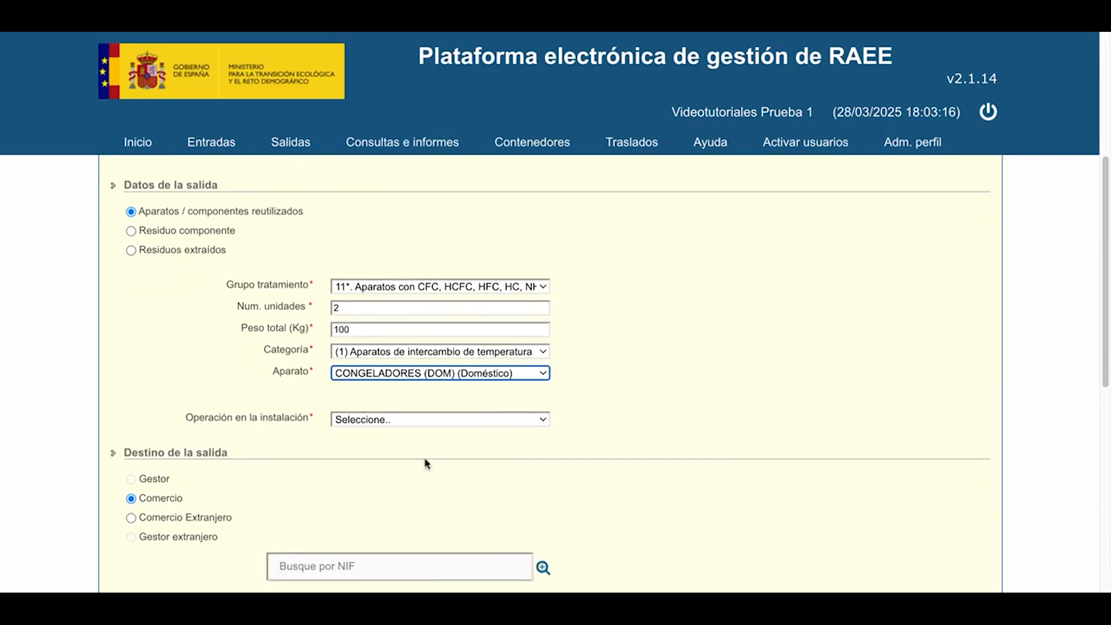
{"action": "left_click", "coordinate": [384, 417]}
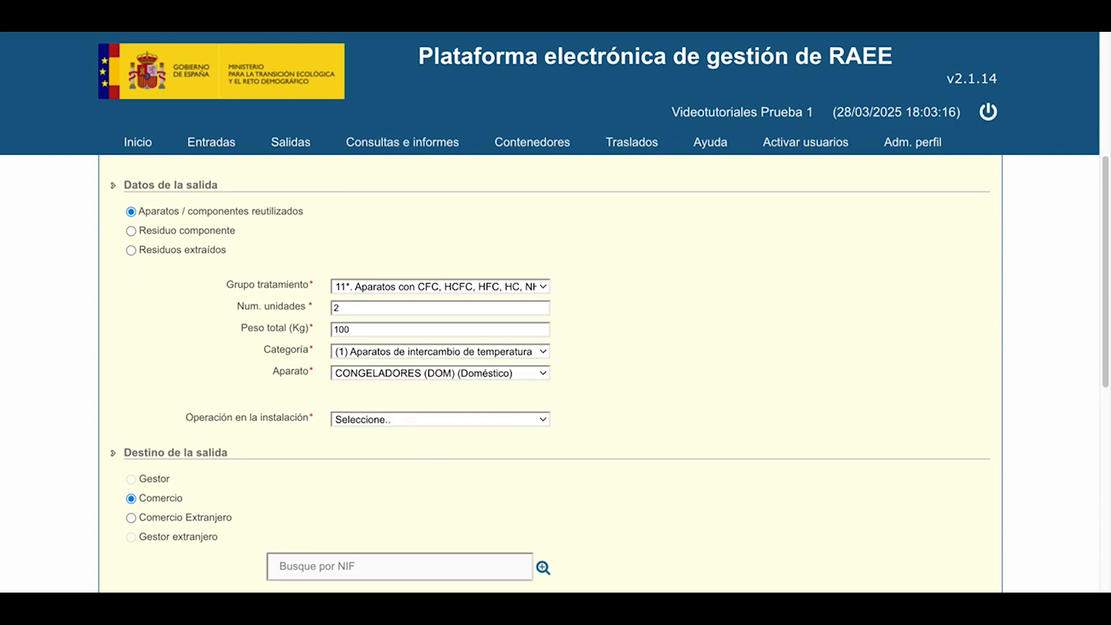
{"action": "left_click", "coordinate": [393, 472]}
- Fill in the Comercio destination by looking up the NIF and selecting the entity Videotutoriales Pruebas e-RAEE SA
{"action": "scroll", "coordinate": [392, 470], "scroll_direction": "down", "scroll_amount": 3}
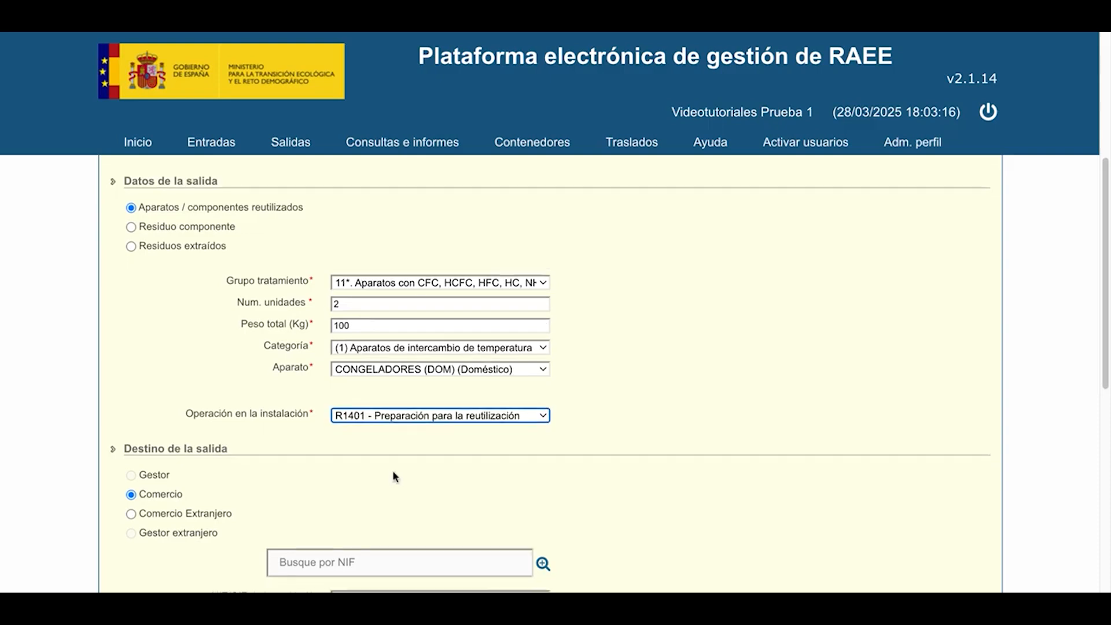
{"action": "scroll", "coordinate": [392, 470], "scroll_direction": "down", "scroll_amount": 1}
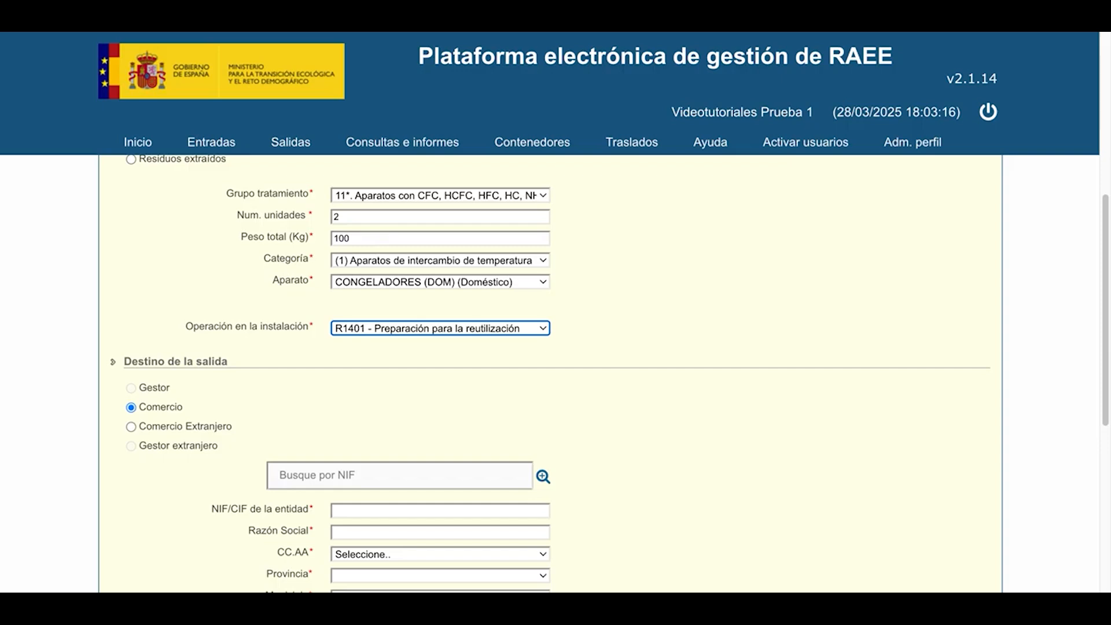
{"action": "left_click", "coordinate": [355, 478]}
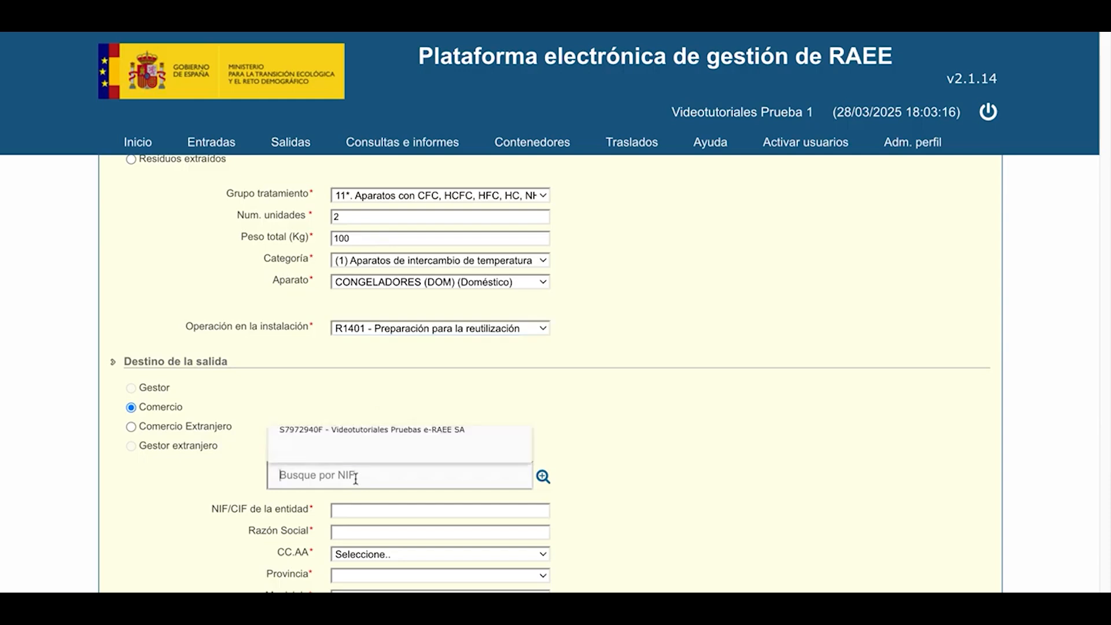
{"action": "left_click", "coordinate": [355, 438]}
- Check the destination details and save the output of reused appliances
{"action": "scroll", "coordinate": [434, 371], "scroll_direction": "down", "scroll_amount": 2}
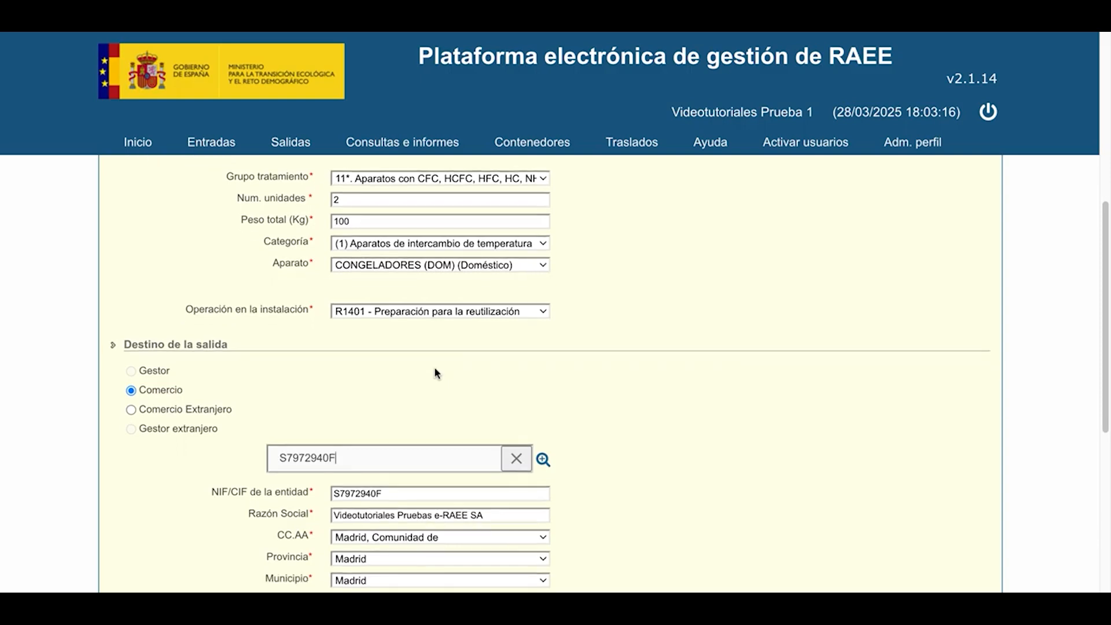
{"action": "scroll", "coordinate": [437, 374], "scroll_direction": "down", "scroll_amount": 3}
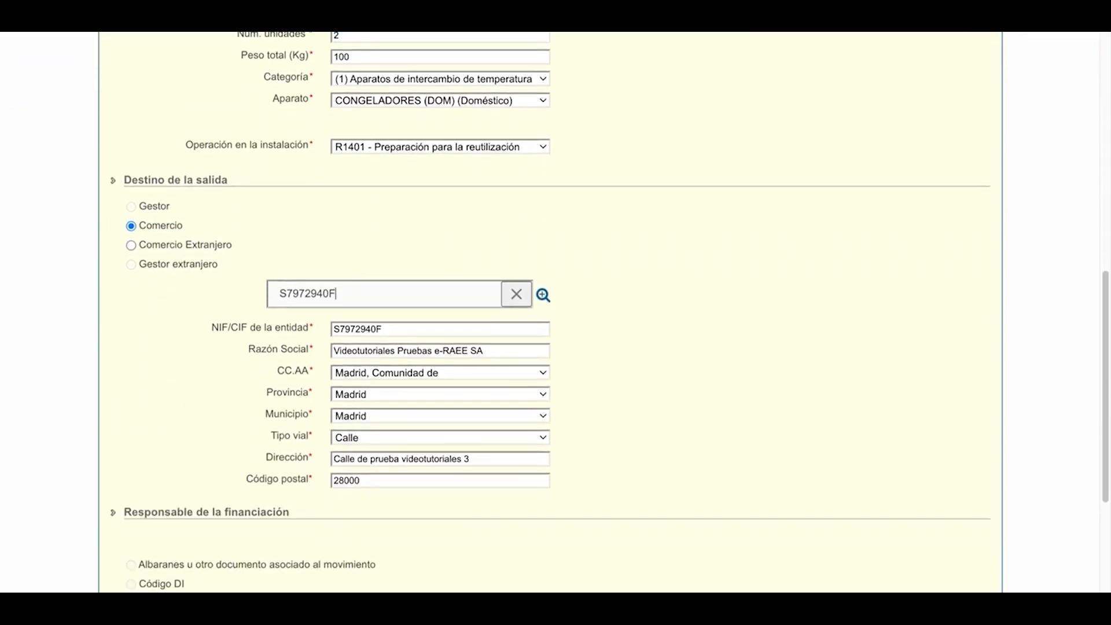
{"action": "scroll", "coordinate": [550, 312], "scroll_direction": "down", "scroll_amount": 4}
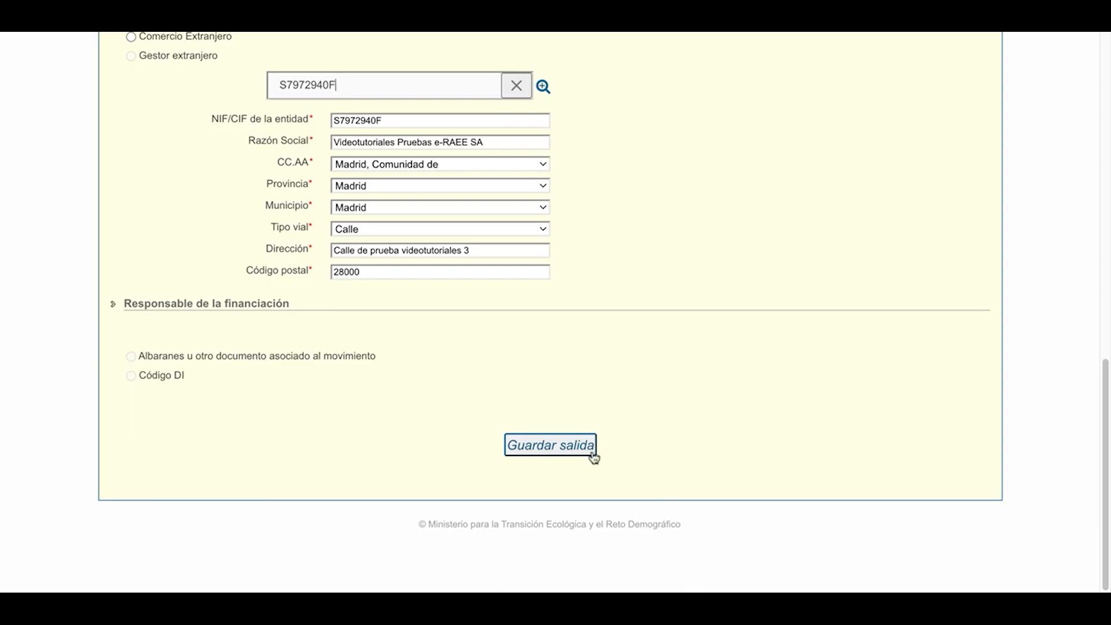
{"action": "left_click", "coordinate": [553, 447]}
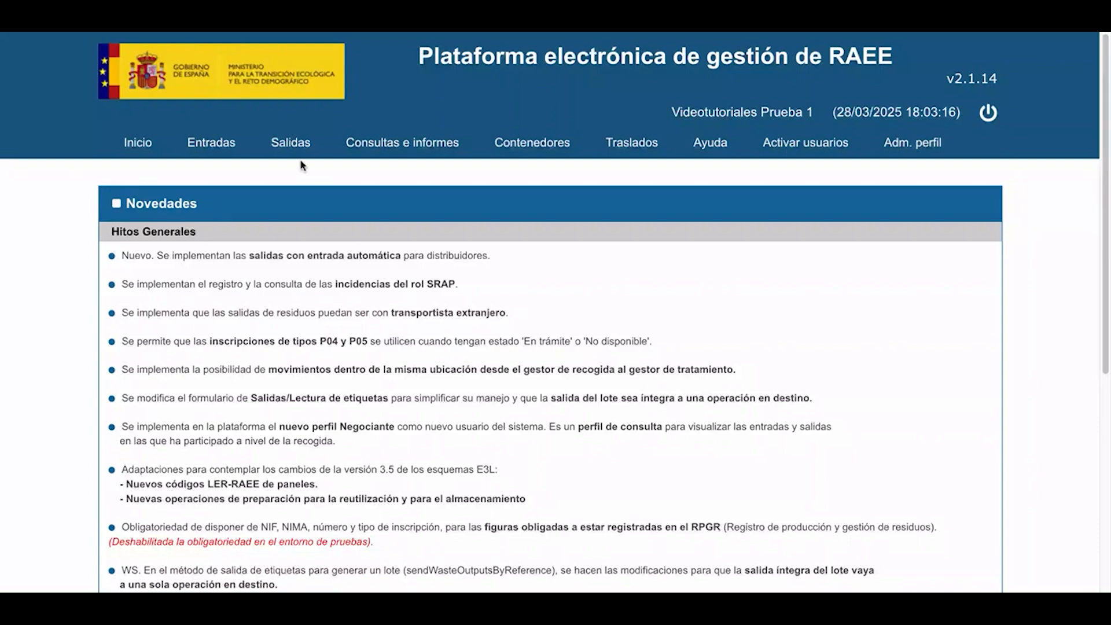
- Start another on-screen output entry for the G01 treatment manager centre in Madrid
{"action": "mouse_move", "coordinate": [301, 157]}
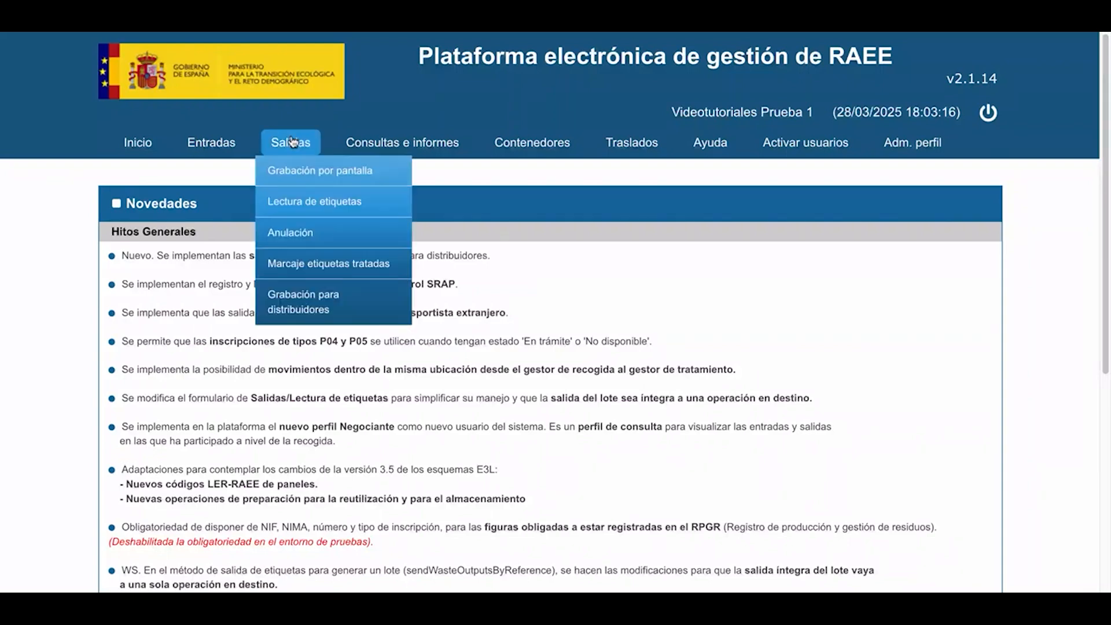
{"action": "left_click", "coordinate": [310, 178]}
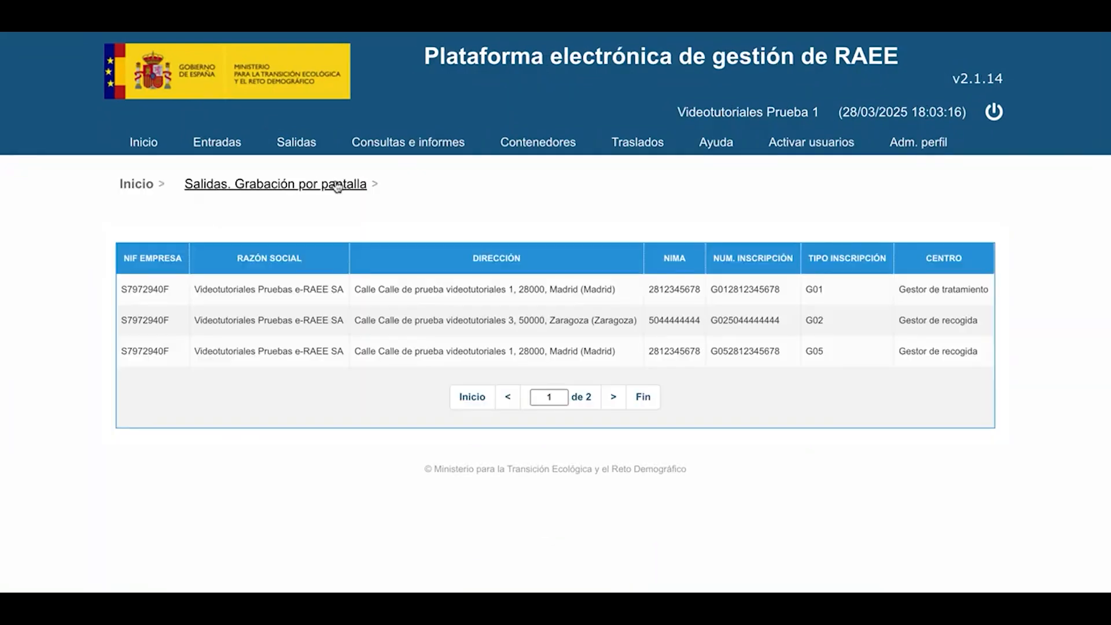
{"action": "left_click", "coordinate": [322, 292]}
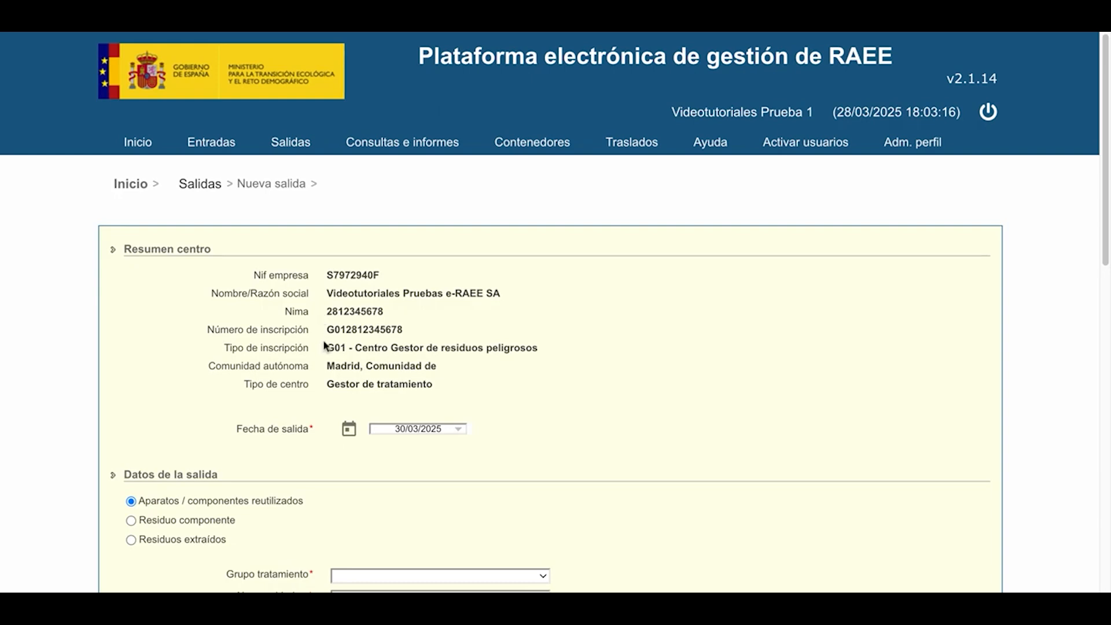
- Set the type of the new output to Residuo componente in the output data
{"action": "scroll", "coordinate": [324, 344], "scroll_direction": "down", "scroll_amount": 1}
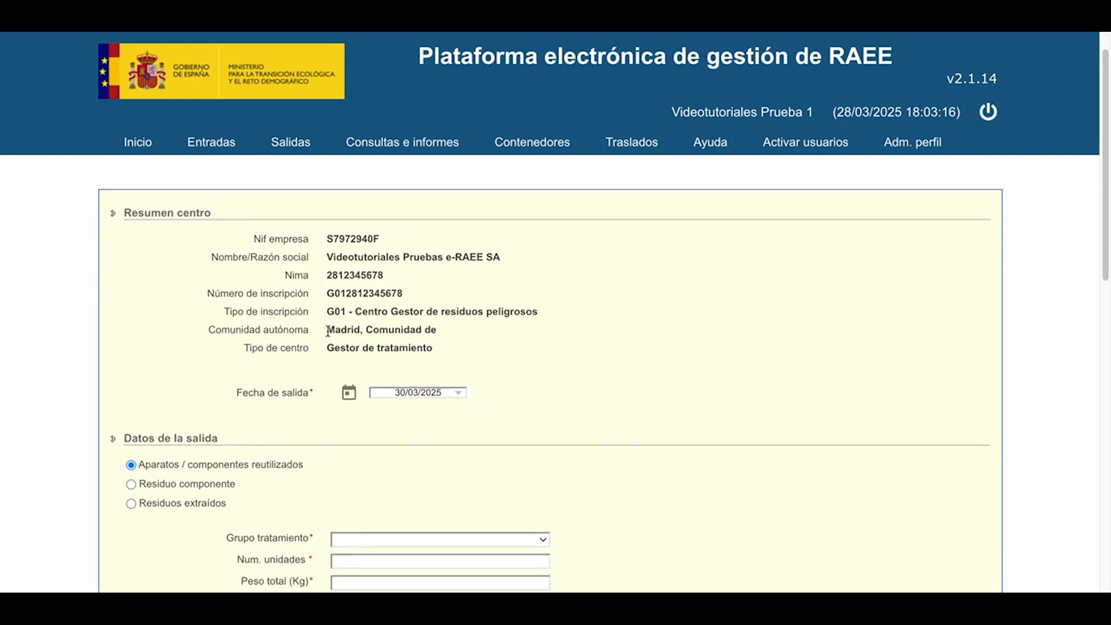
{"action": "scroll", "coordinate": [328, 330], "scroll_direction": "down", "scroll_amount": 1}
{"action": "scroll", "coordinate": [328, 329], "scroll_direction": "down", "scroll_amount": 1}
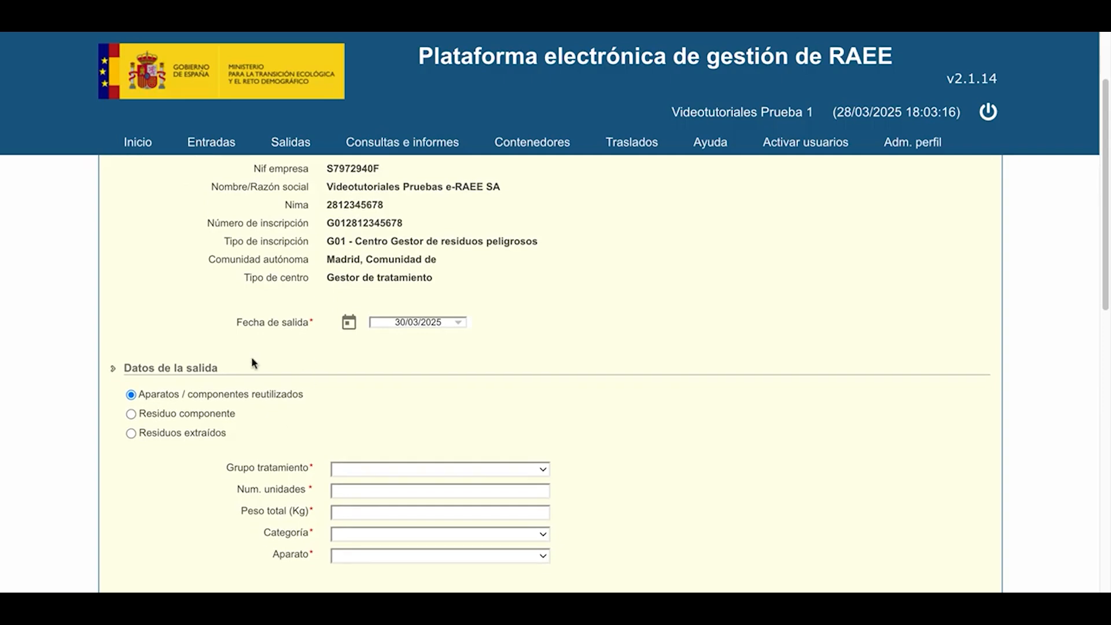
{"action": "left_click", "coordinate": [168, 414]}
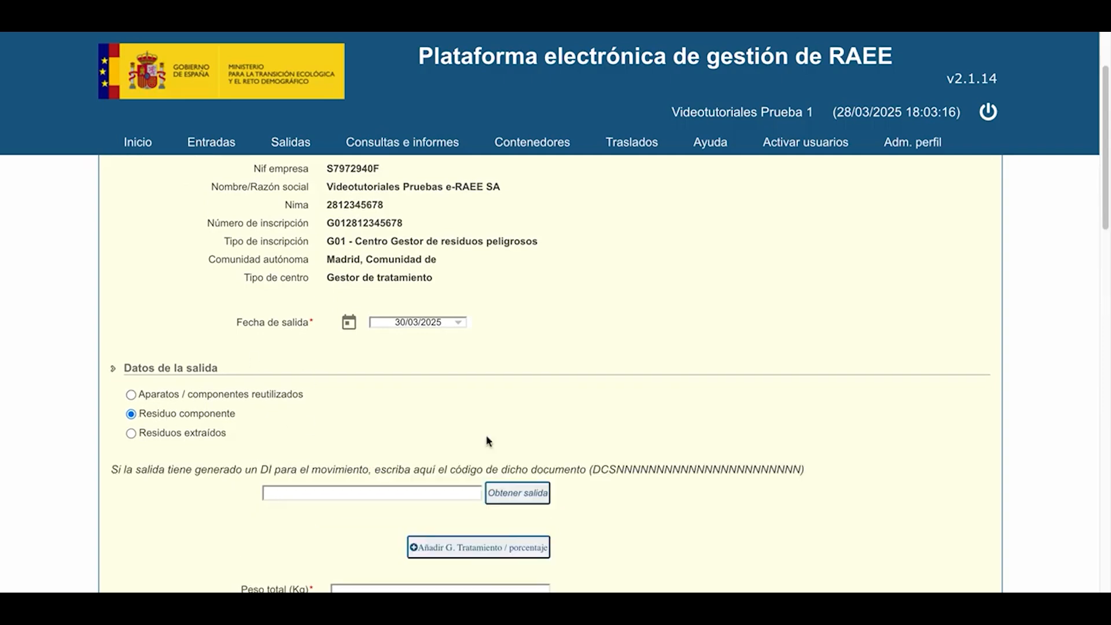
- Paste the DI document code, load the output data from it and continue with the output
{"action": "scroll", "coordinate": [492, 438], "scroll_direction": "down", "scroll_amount": 2}
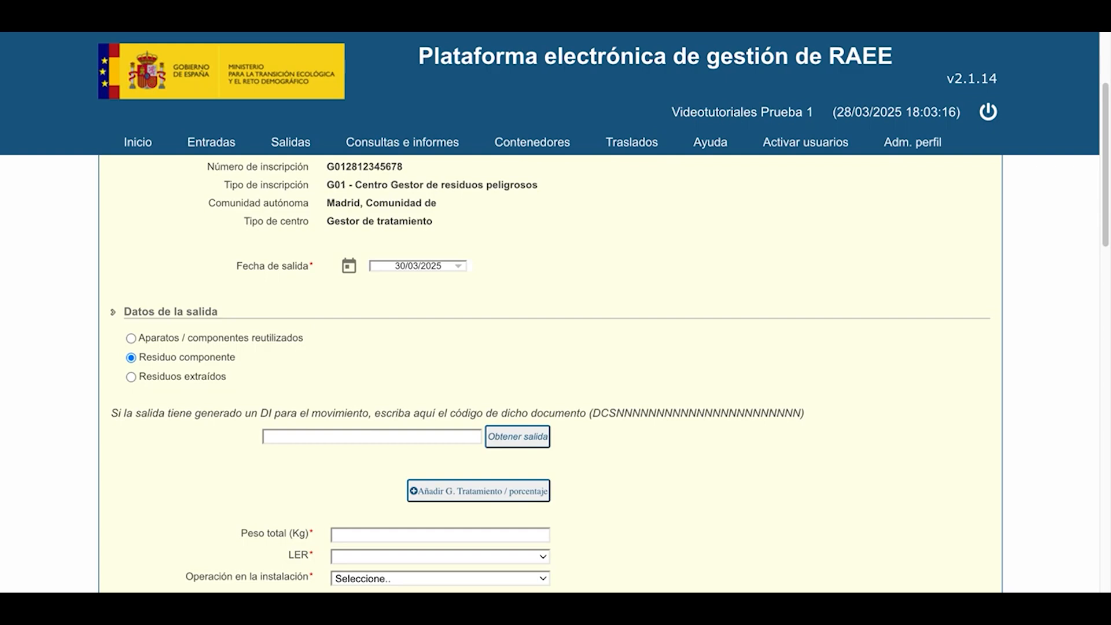
{"action": "left_click", "coordinate": [410, 438]}
{"action": "key", "text": "ctrl+v"}
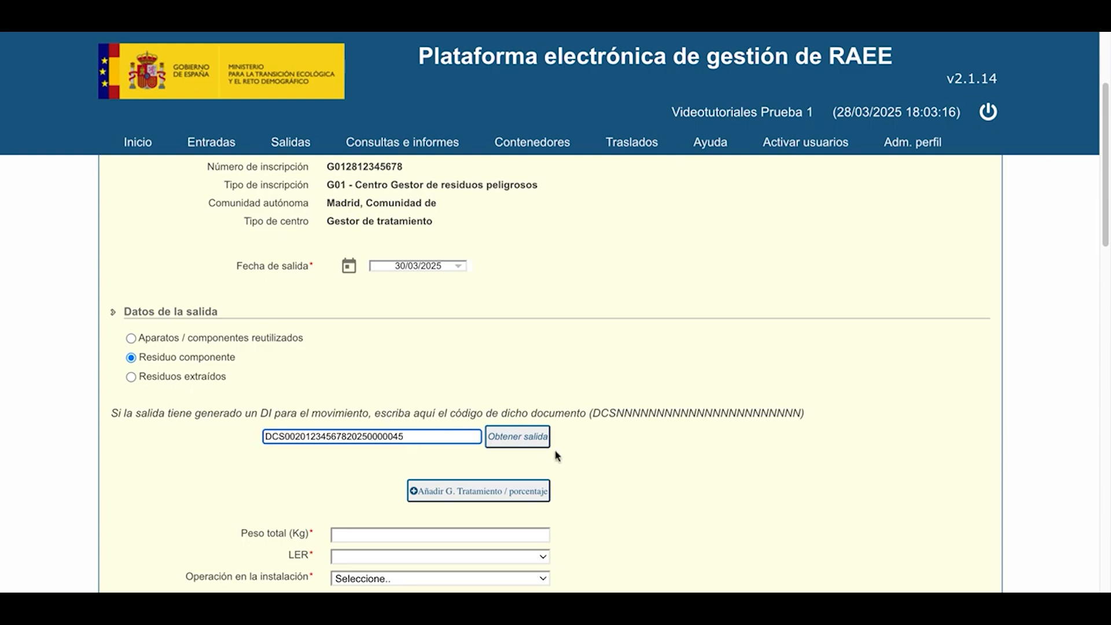
{"action": "left_click", "coordinate": [538, 441]}
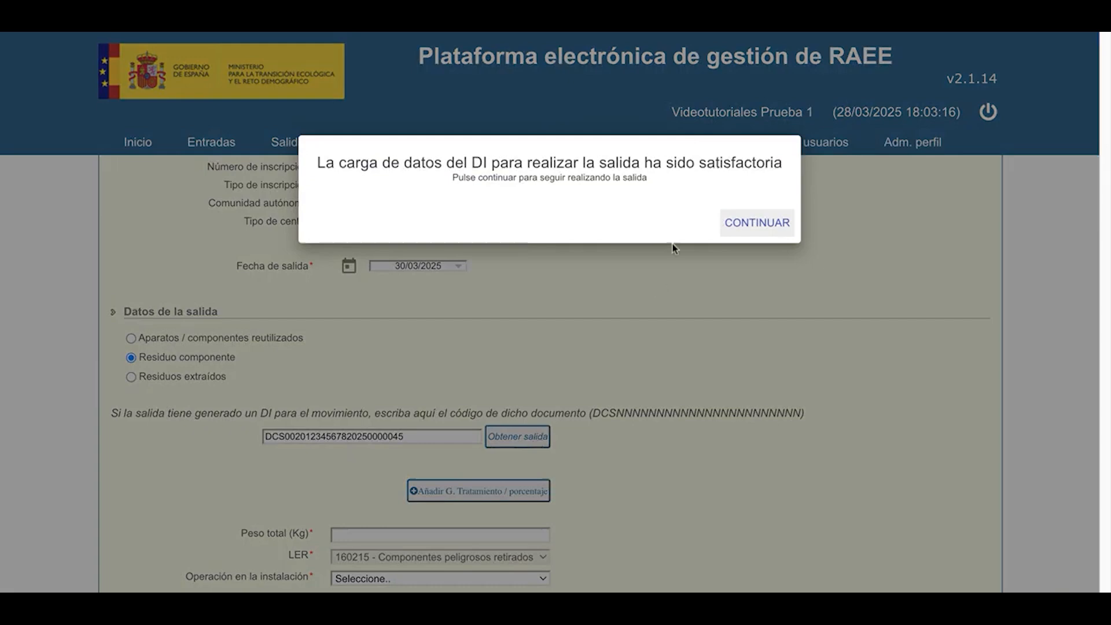
{"action": "left_click", "coordinate": [751, 223]}
- Add treatment group 11* (Aparatos con CFC, HCFC, HFC, HC, NH3) with a percentage of 50
{"action": "scroll", "coordinate": [564, 366], "scroll_direction": "down", "scroll_amount": 3}
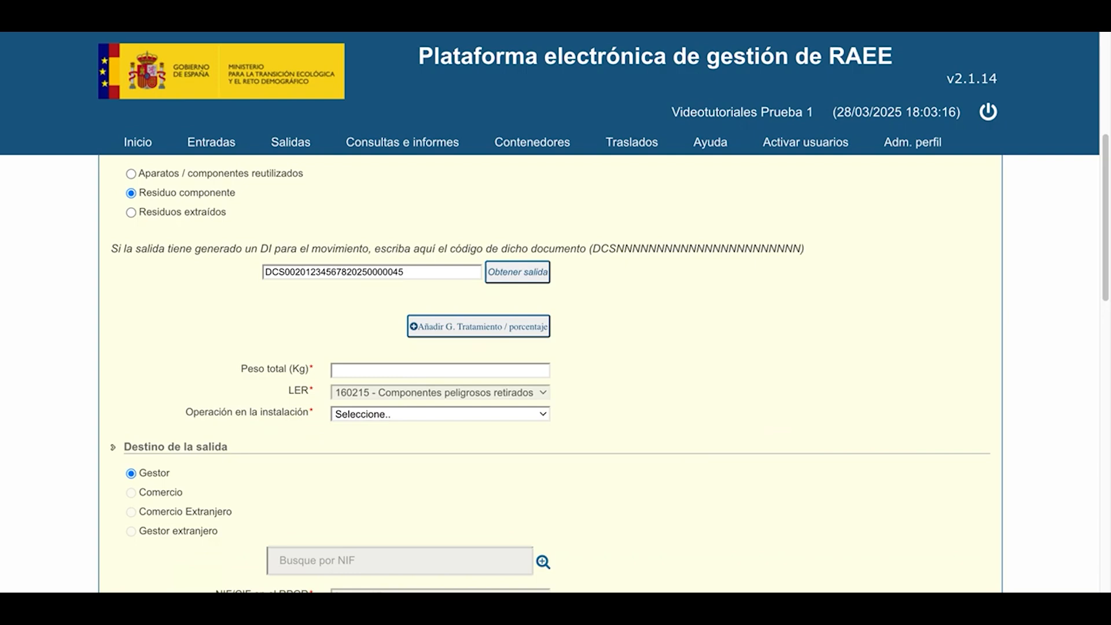
{"action": "left_click", "coordinate": [500, 328]}
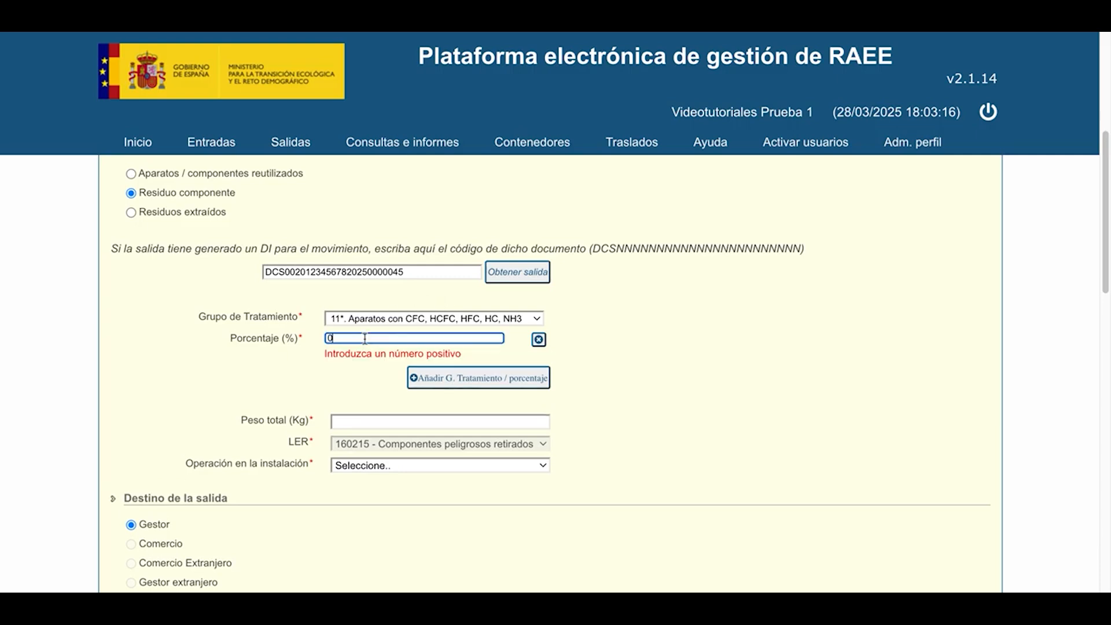
{"action": "type", "text": "5"}
{"action": "left_click", "coordinate": [452, 382]}
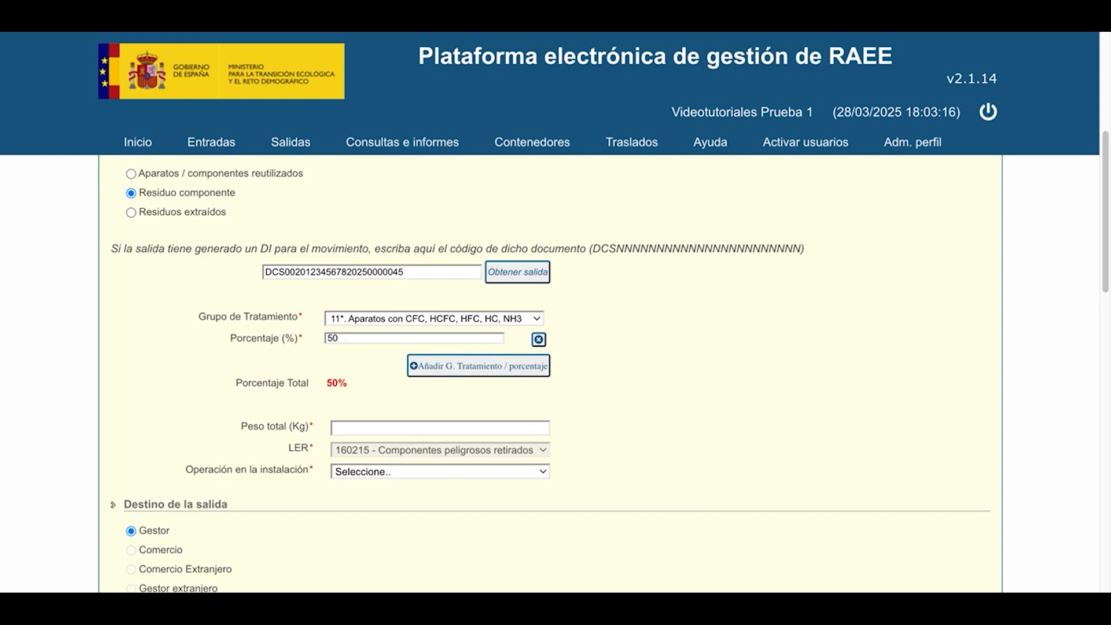
- Add a second treatment group, 41* Grandes aparatos con componentes peligrosos, with a percentage of 50
{"action": "left_click", "coordinate": [443, 367]}
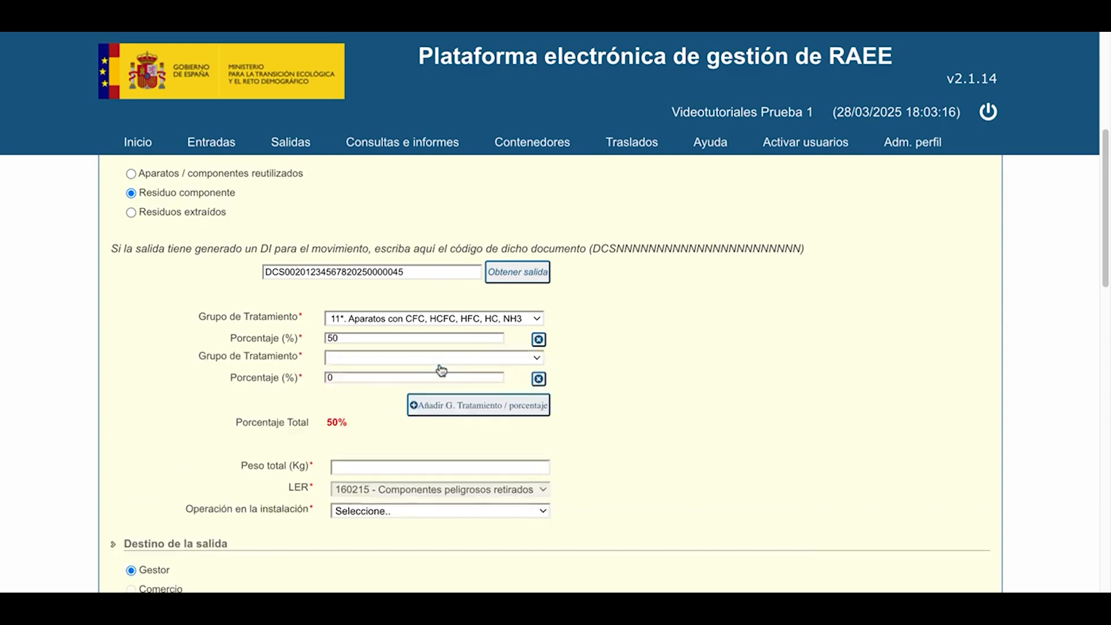
{"action": "left_click", "coordinate": [372, 360]}
{"action": "left_click", "coordinate": [370, 350]}
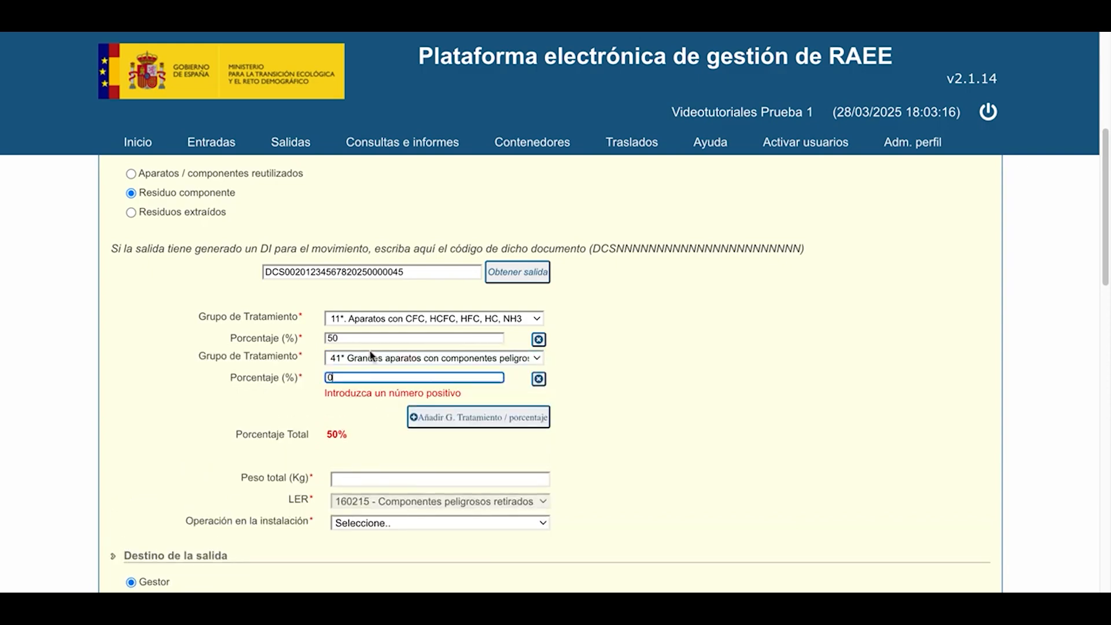
{"action": "type", "text": "50"}
{"action": "left_click", "coordinate": [760, 388]}
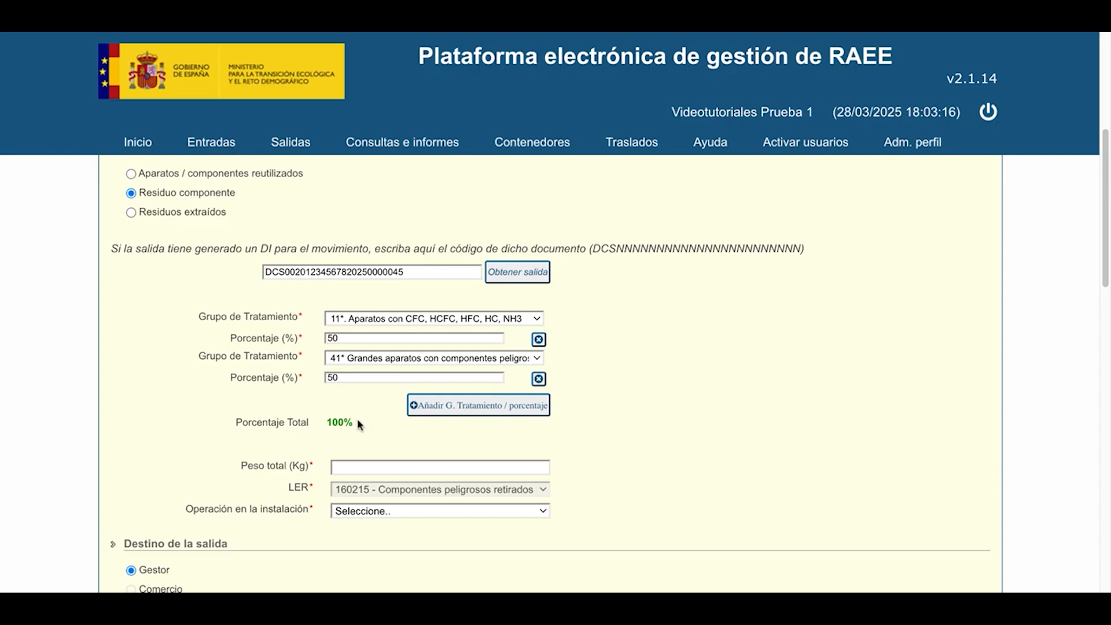
- Set the total weight of the component waste output to 5 kg
{"action": "left_click", "coordinate": [353, 467]}
{"action": "type", "text": "5"}
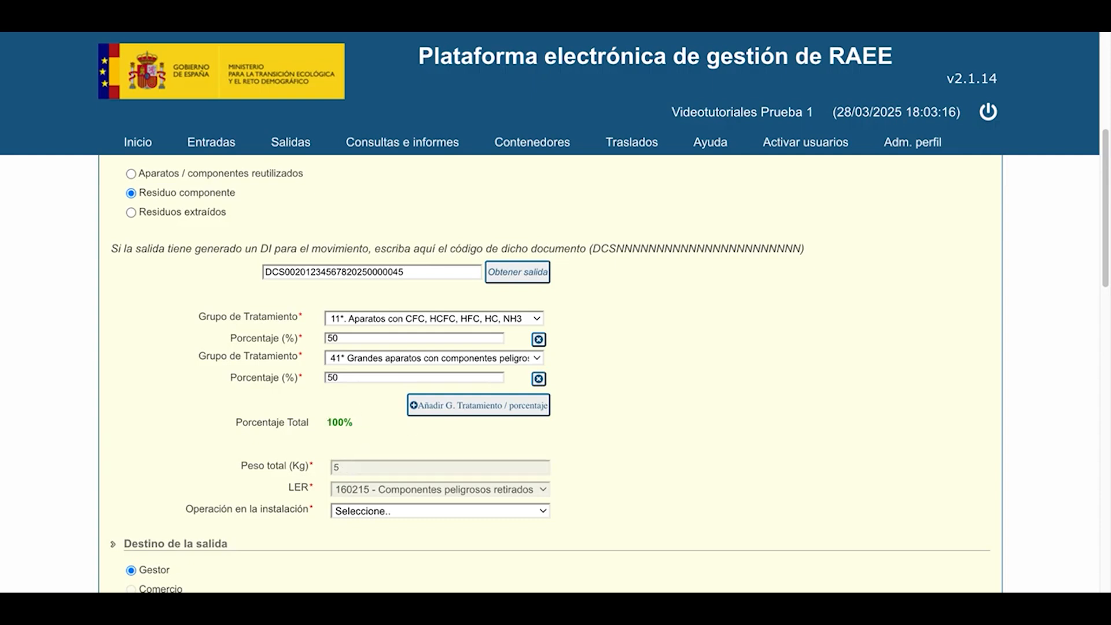
{"action": "scroll", "coordinate": [429, 479], "scroll_direction": "down", "scroll_amount": 2}
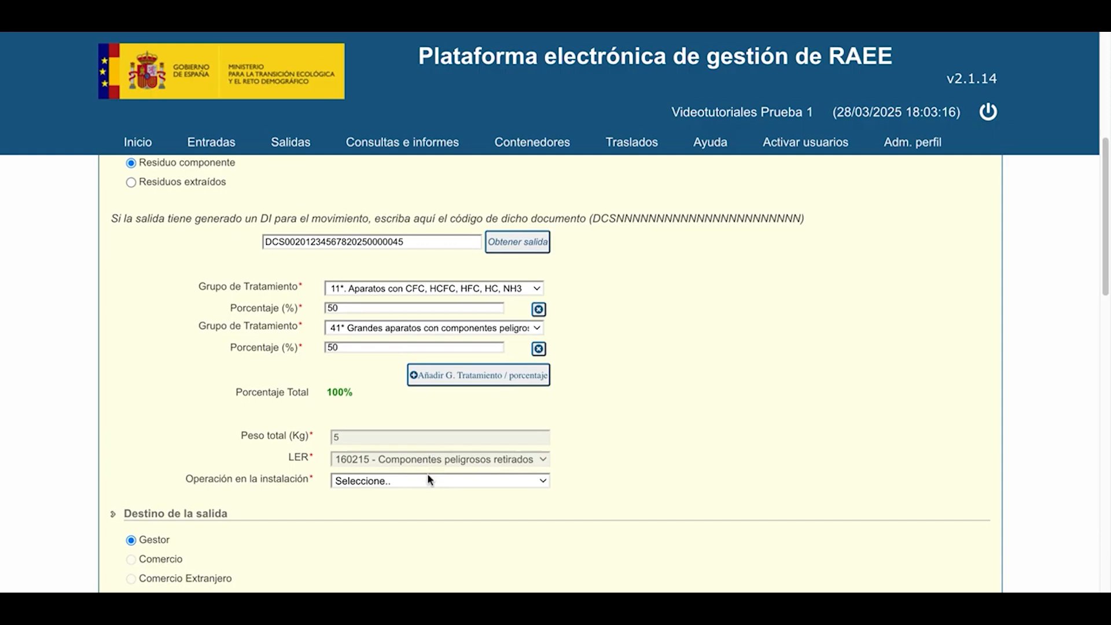
- Set the operation at the installation to R1401 - Preparación para la reutilización for the component waste output
{"action": "scroll", "coordinate": [429, 371], "scroll_direction": "down", "scroll_amount": 1}
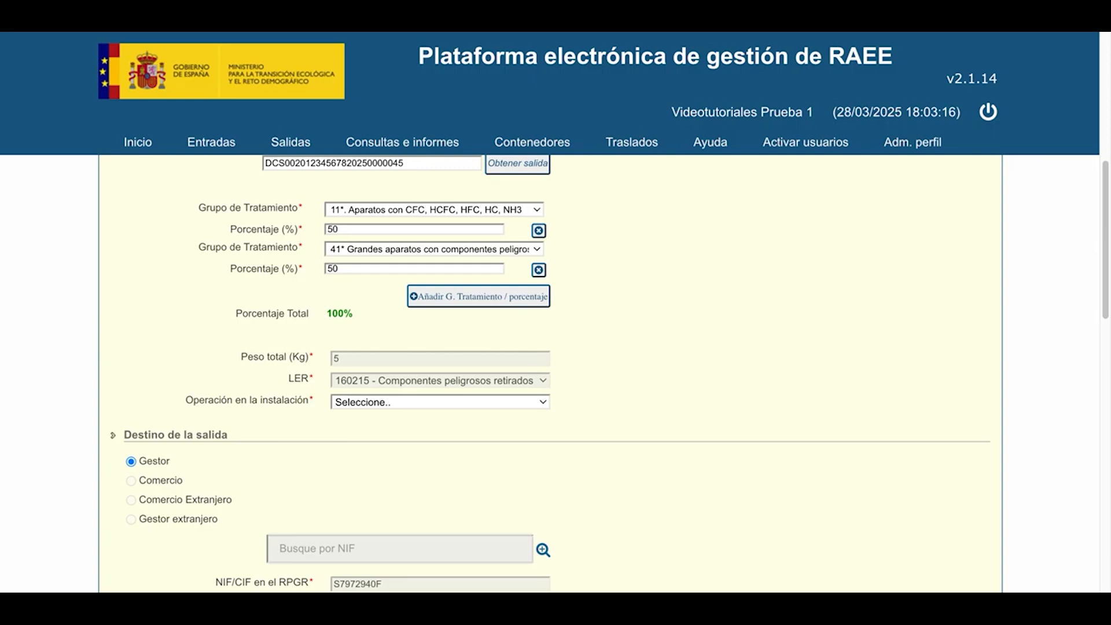
{"action": "left_click", "coordinate": [411, 564]}
{"action": "scroll", "coordinate": [423, 450], "scroll_direction": "down", "scroll_amount": 2}
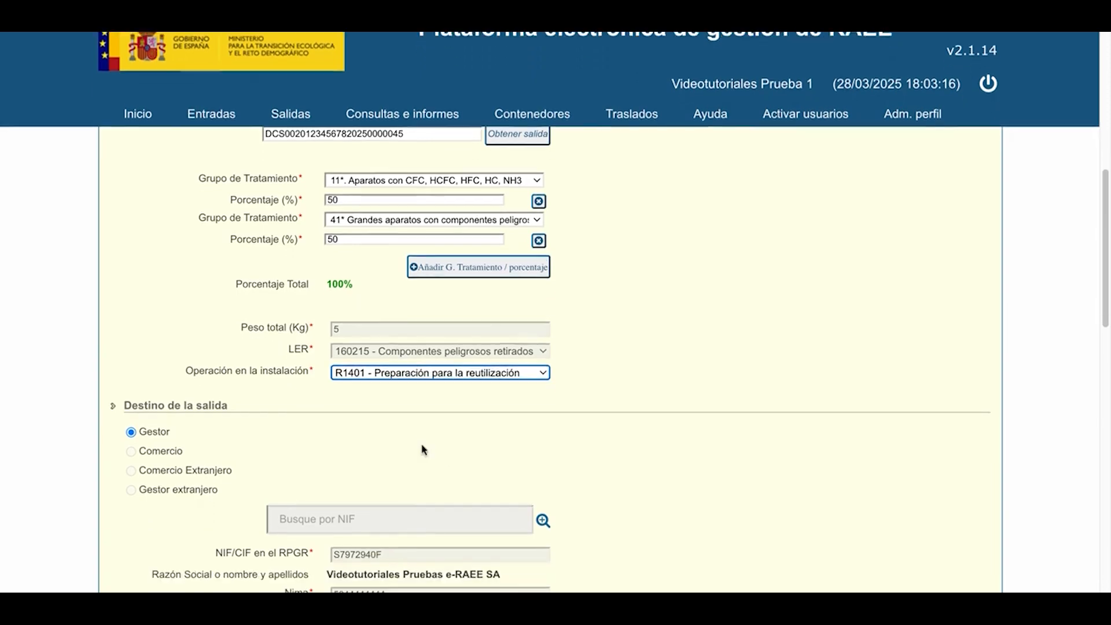
- Review the destination, carrier and DI document data of the component waste output and save the output
{"action": "scroll", "coordinate": [423, 450], "scroll_direction": "down", "scroll_amount": 3}
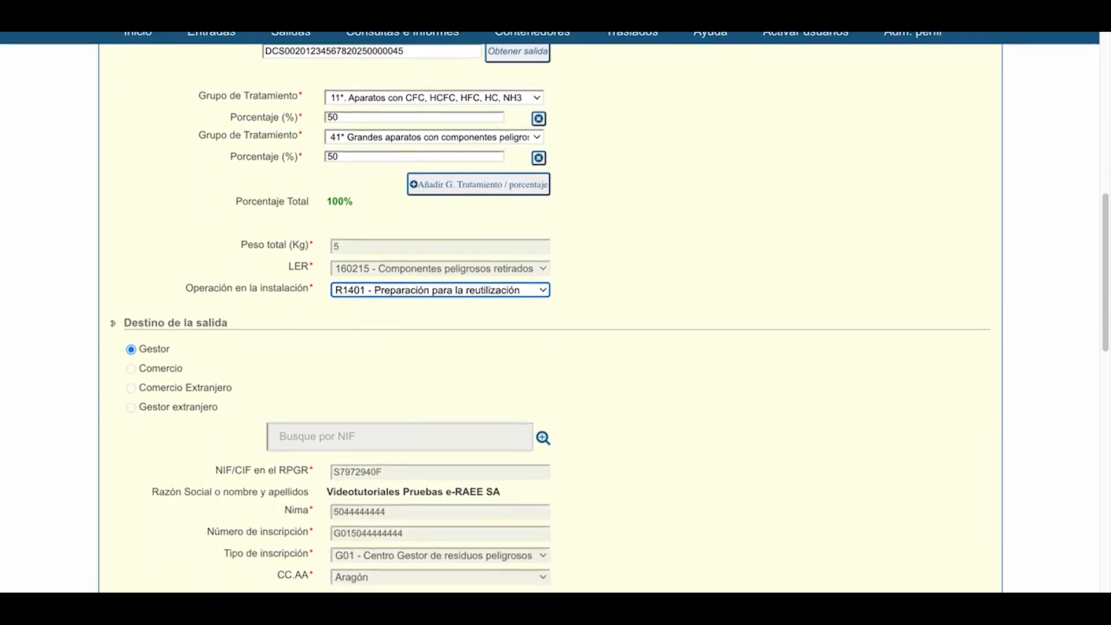
{"action": "scroll", "coordinate": [551, 313], "scroll_direction": "down", "scroll_amount": 1}
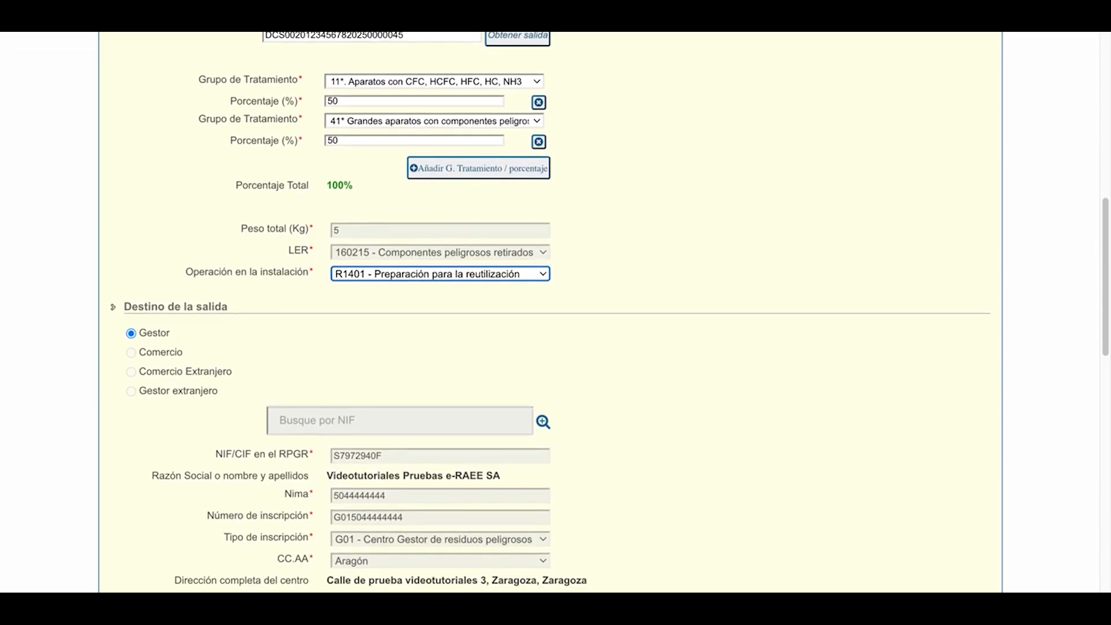
{"action": "scroll", "coordinate": [550, 309], "scroll_direction": "down", "scroll_amount": 7}
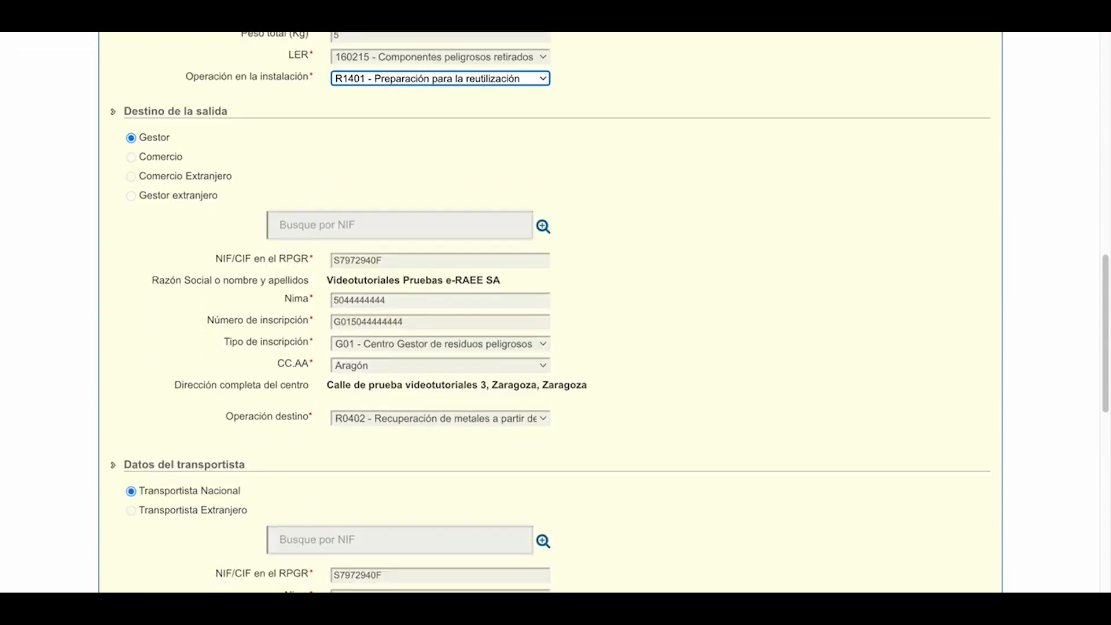
{"action": "scroll", "coordinate": [556, 313], "scroll_direction": "down", "scroll_amount": 16}
{"action": "scroll", "coordinate": [556, 312], "scroll_direction": "down", "scroll_amount": 6}
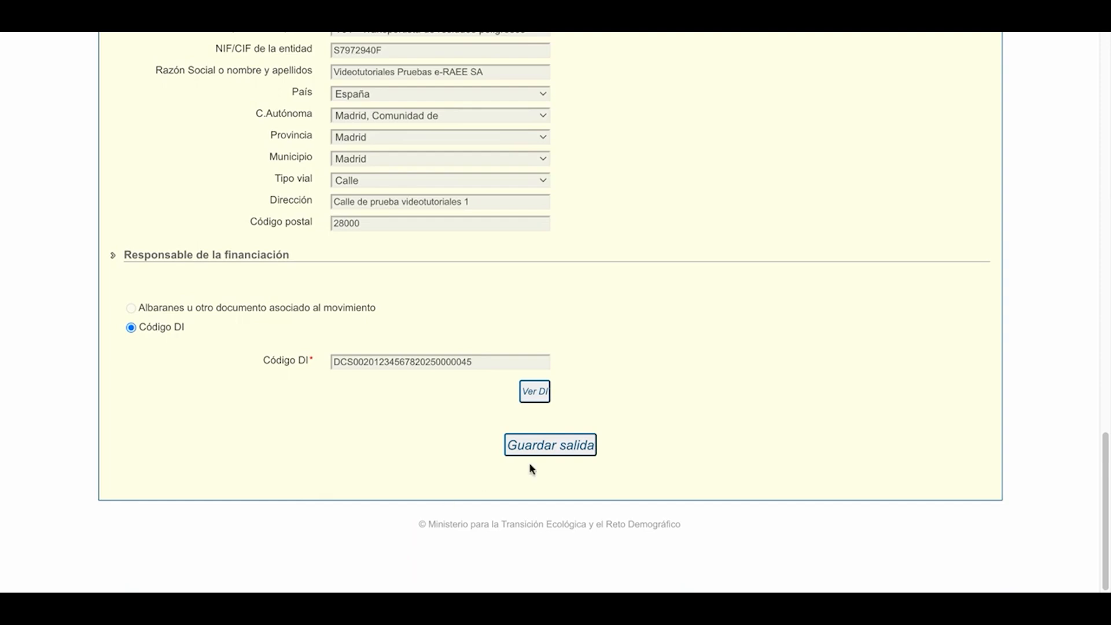
{"action": "left_click", "coordinate": [561, 457]}
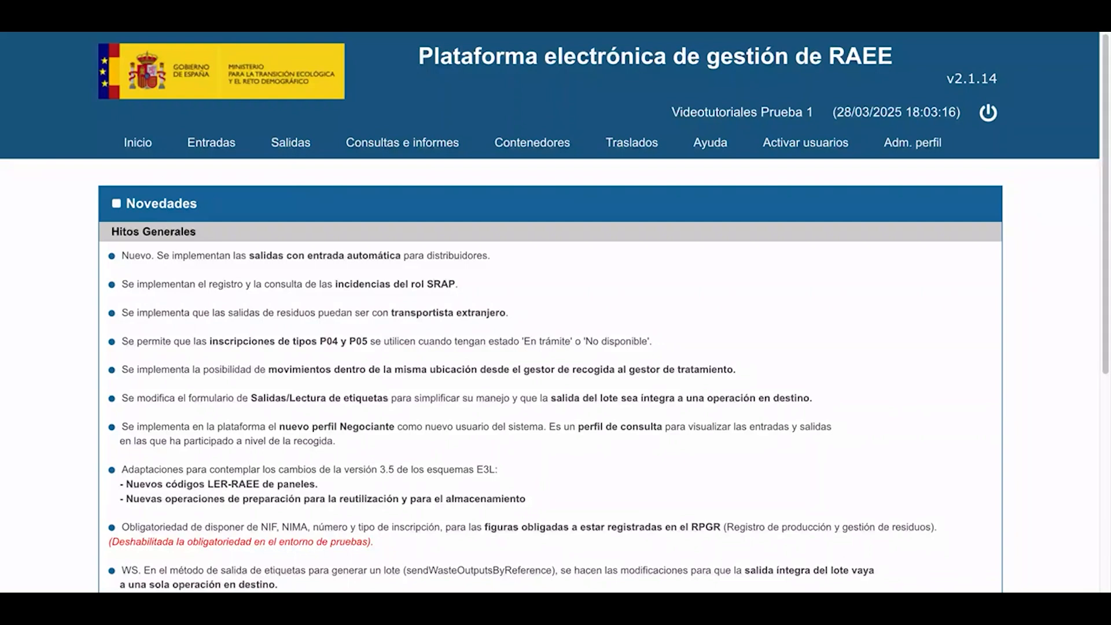
- Open the marking of treated labels (Marcaje etiquetas tratadas) for the G01 treatment centre in Madrid
{"action": "mouse_move", "coordinate": [290, 142]}
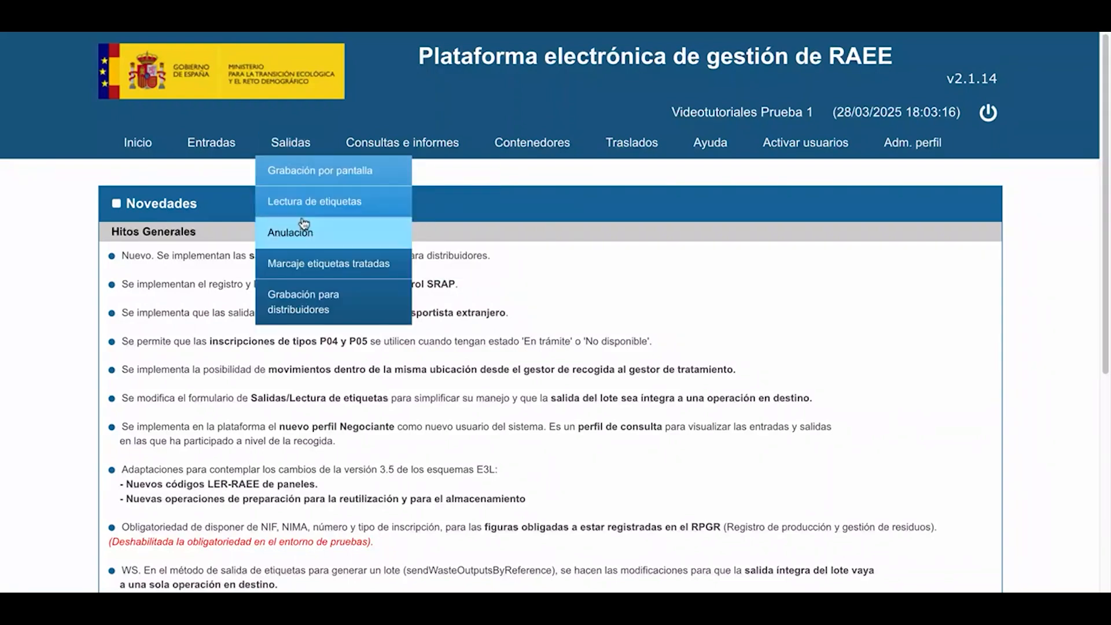
{"action": "left_click", "coordinate": [305, 261]}
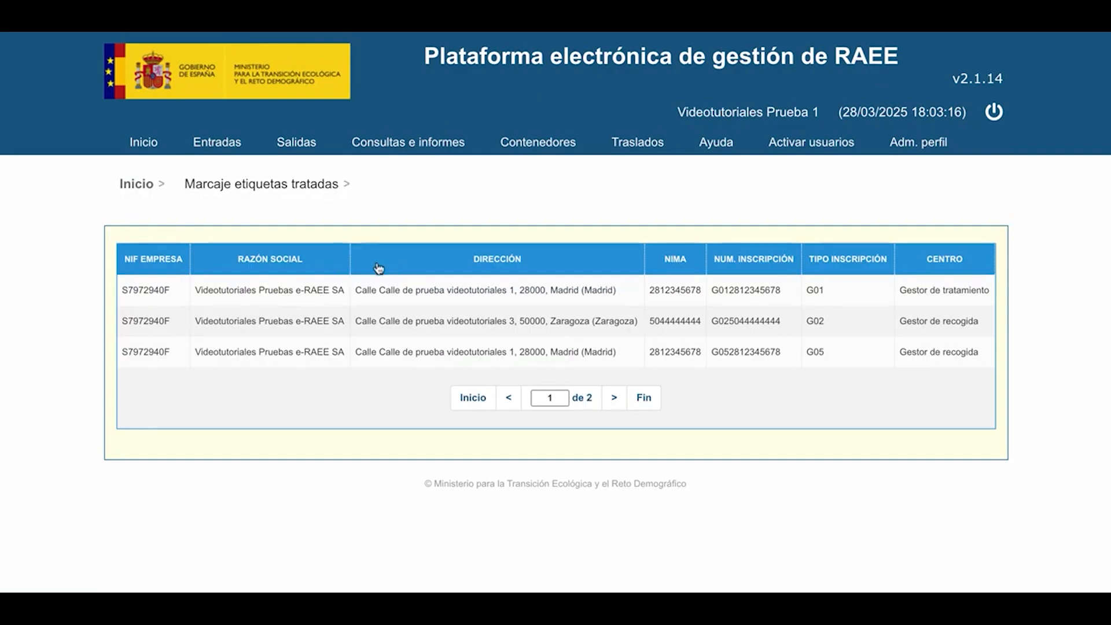
{"action": "left_click", "coordinate": [307, 292]}
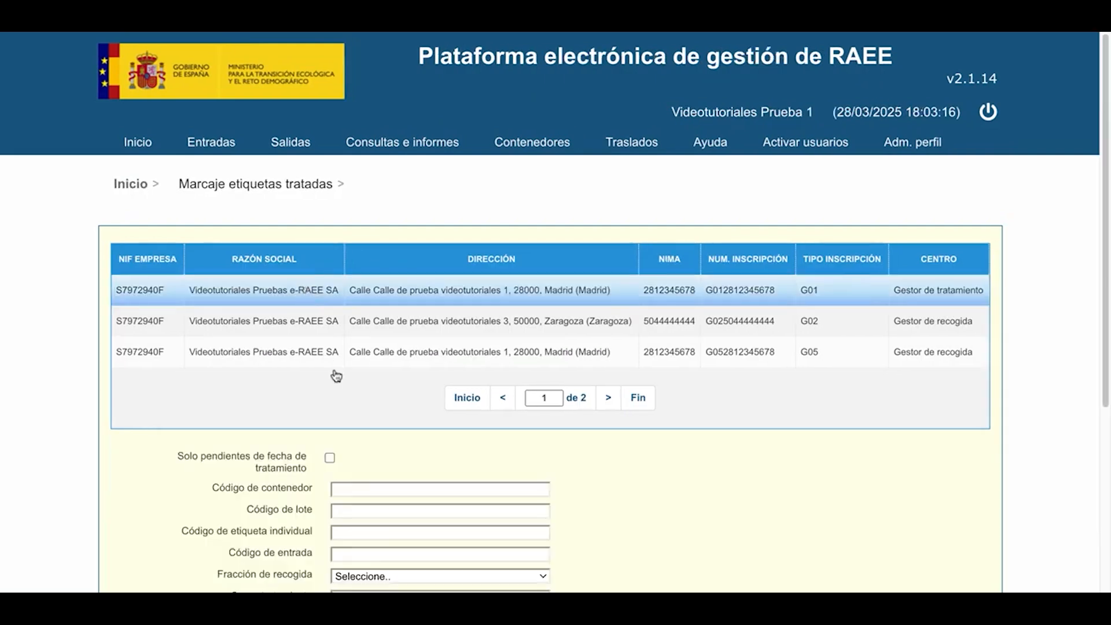
- Set the start date to 23/03/2025 and search for the centre's pending references
{"action": "scroll", "coordinate": [336, 376], "scroll_direction": "down", "scroll_amount": 2}
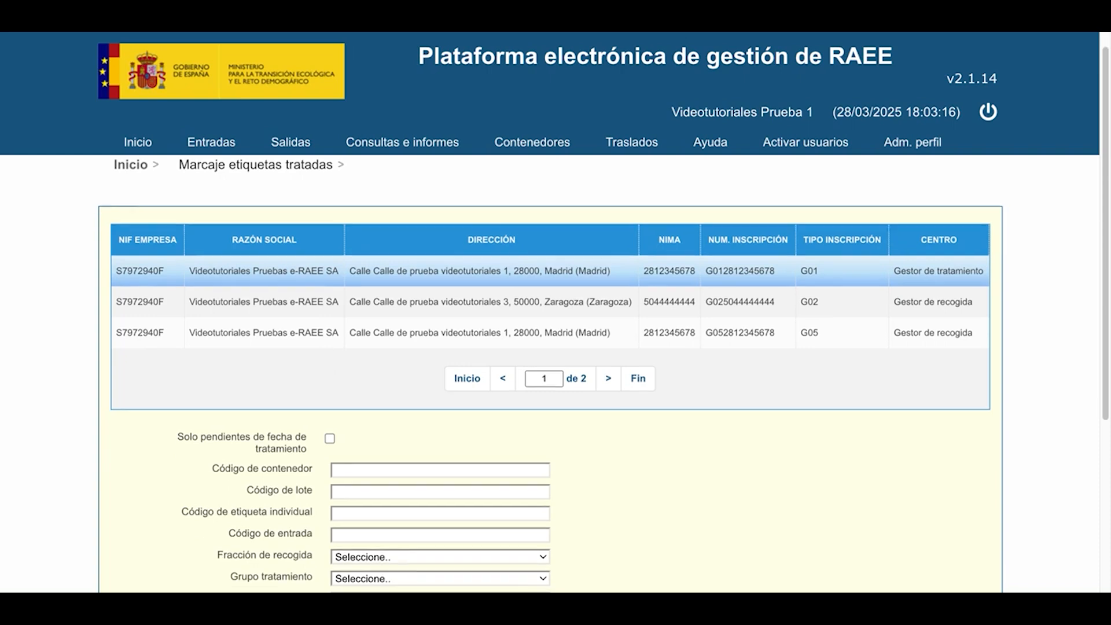
{"action": "scroll", "coordinate": [336, 376], "scroll_direction": "down", "scroll_amount": 2}
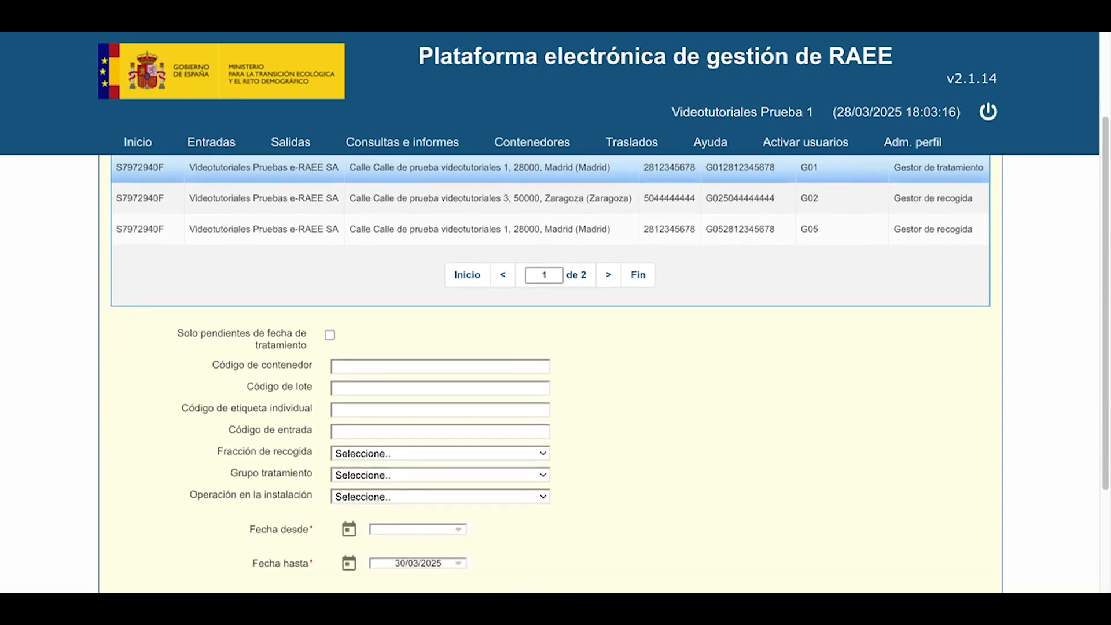
{"action": "scroll", "coordinate": [603, 370], "scroll_direction": "down", "scroll_amount": 1}
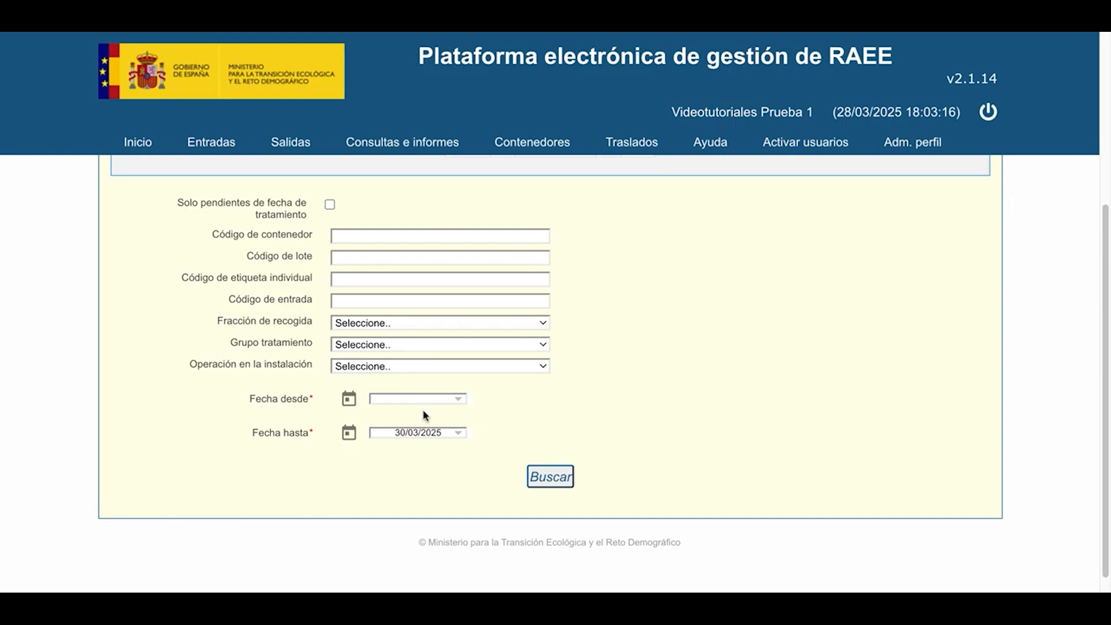
{"action": "left_click", "coordinate": [455, 405]}
{"action": "left_click", "coordinate": [467, 399]}
{"action": "scroll", "coordinate": [466, 405], "scroll_direction": "up", "scroll_amount": 2}
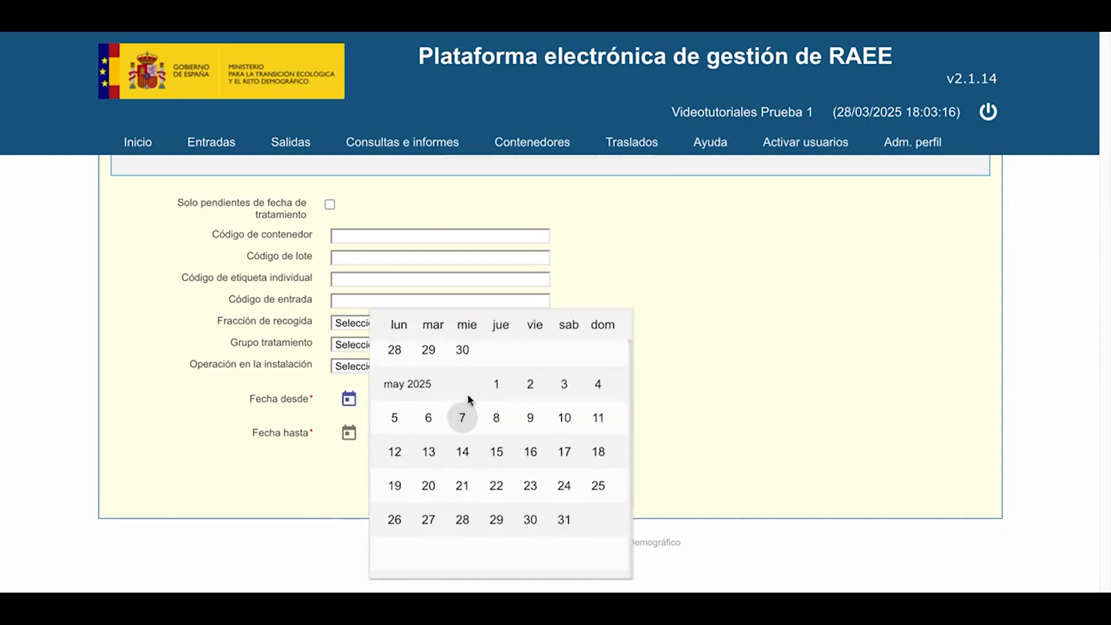
{"action": "scroll", "coordinate": [470, 432], "scroll_direction": "up", "scroll_amount": 1}
{"action": "scroll", "coordinate": [472, 437], "scroll_direction": "up", "scroll_amount": 4}
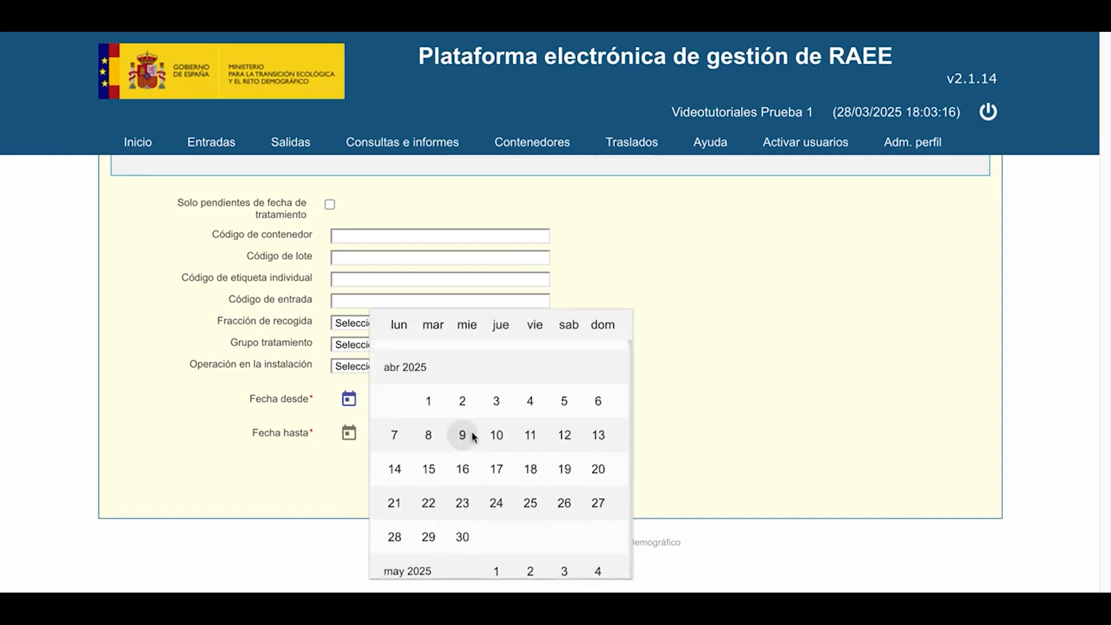
{"action": "left_click", "coordinate": [597, 430]}
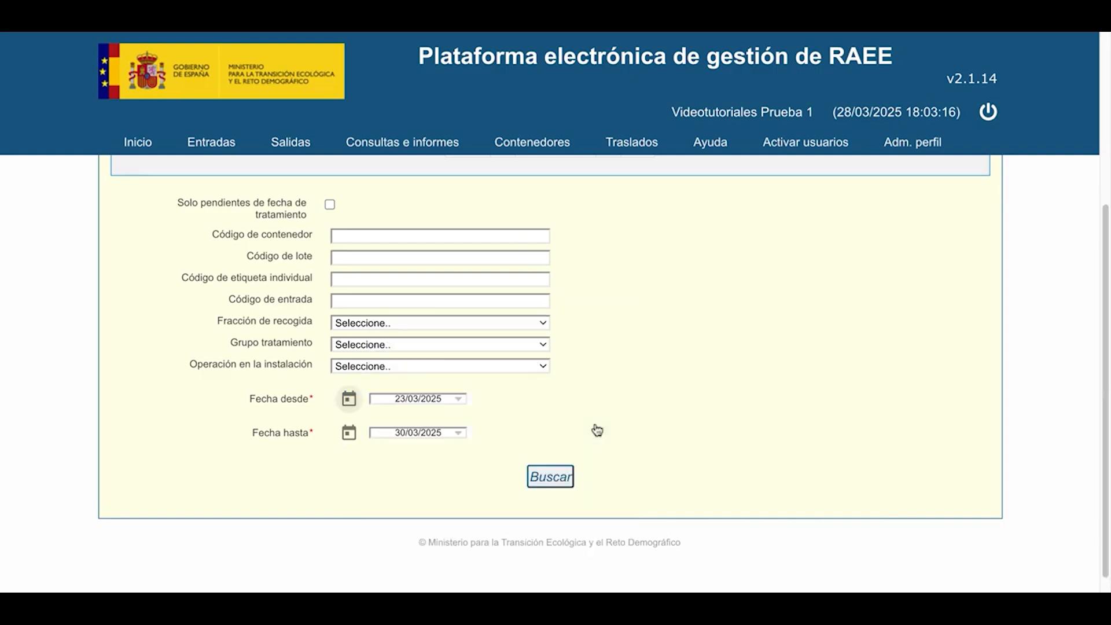
{"action": "left_click", "coordinate": [544, 484]}
- Mark the first two freezer references in the pending list as treated
{"action": "scroll", "coordinate": [545, 485], "scroll_direction": "down", "scroll_amount": 2}
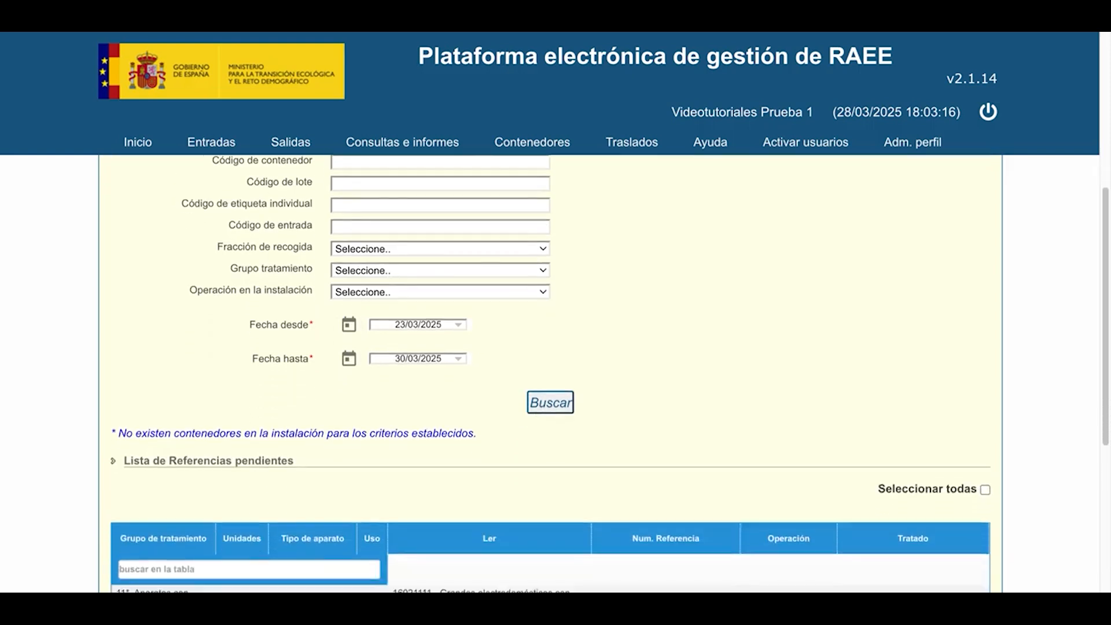
{"action": "scroll", "coordinate": [609, 374], "scroll_direction": "down", "scroll_amount": 2}
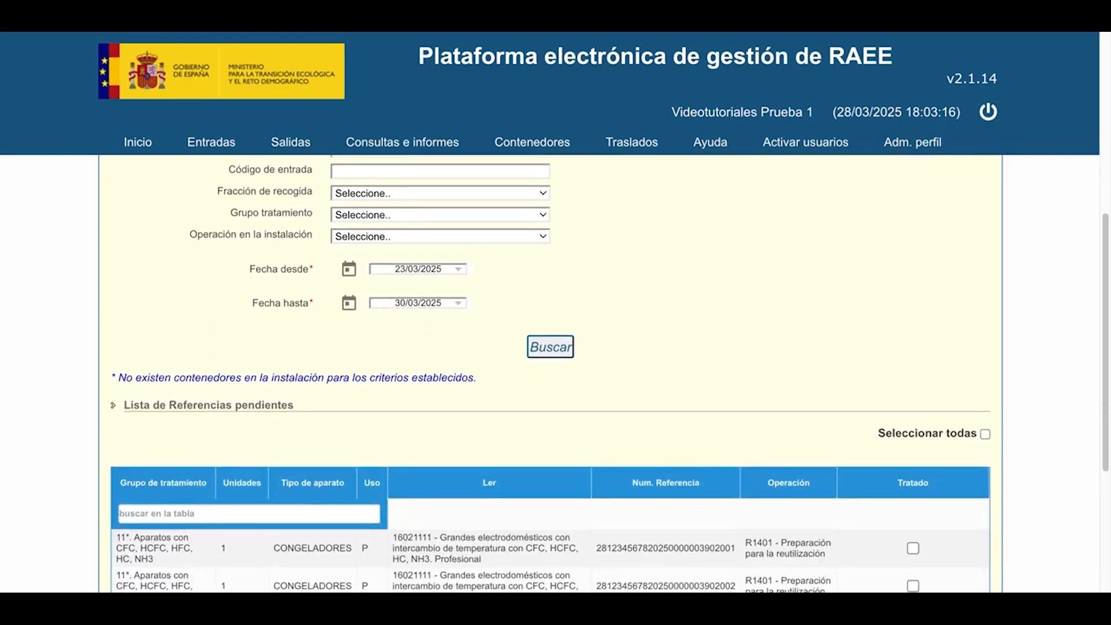
{"action": "scroll", "coordinate": [552, 374], "scroll_direction": "down", "scroll_amount": 2}
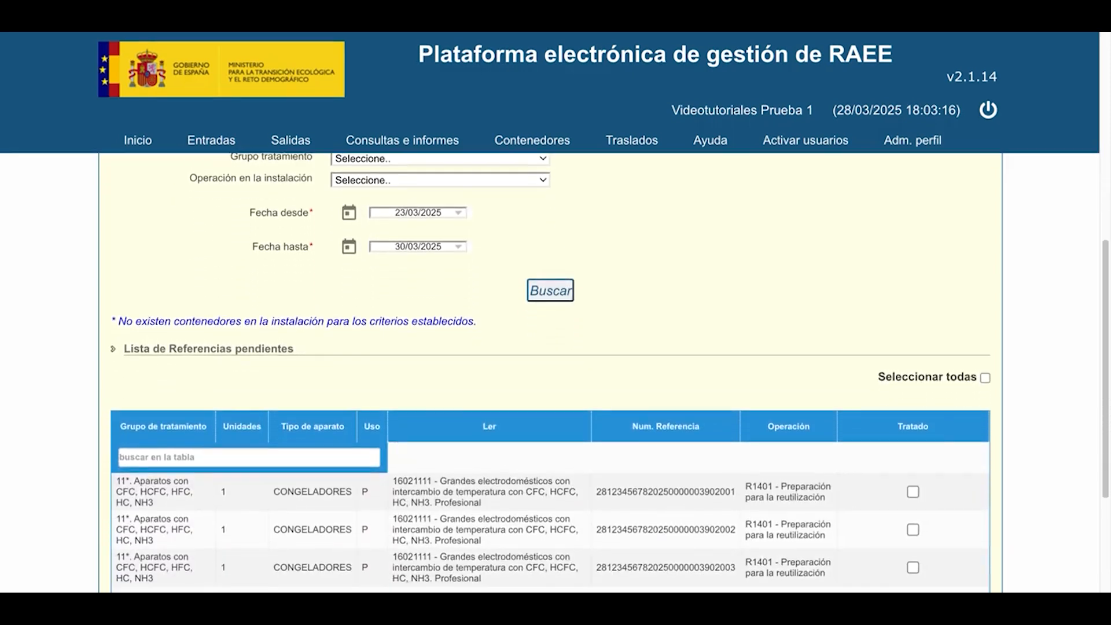
{"action": "scroll", "coordinate": [551, 374], "scroll_direction": "down", "scroll_amount": 1}
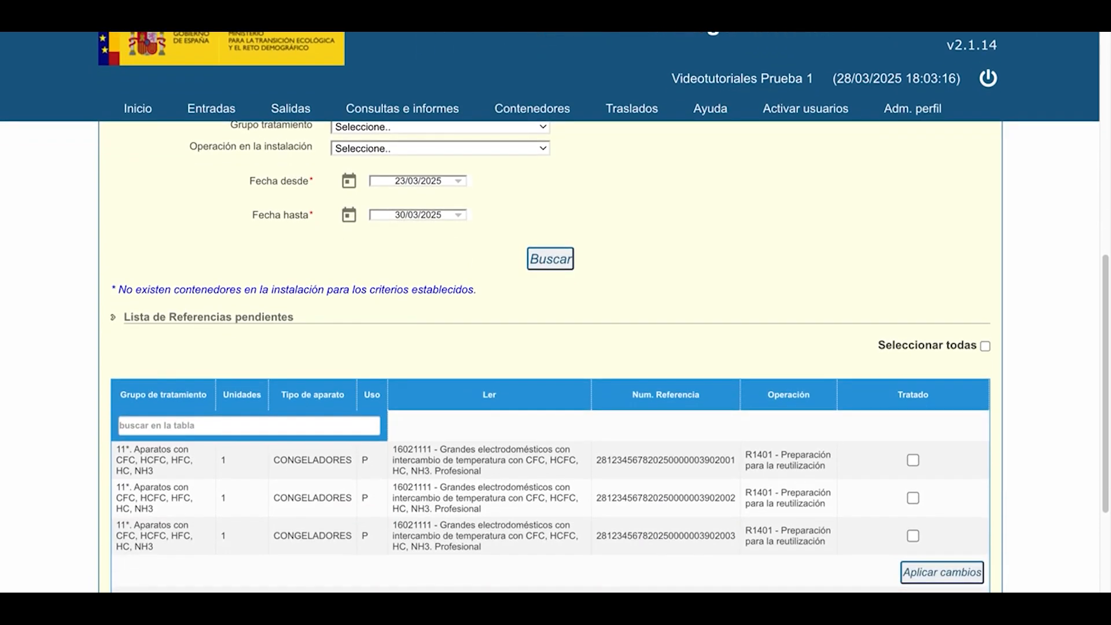
{"action": "scroll", "coordinate": [552, 374], "scroll_direction": "down", "scroll_amount": 1}
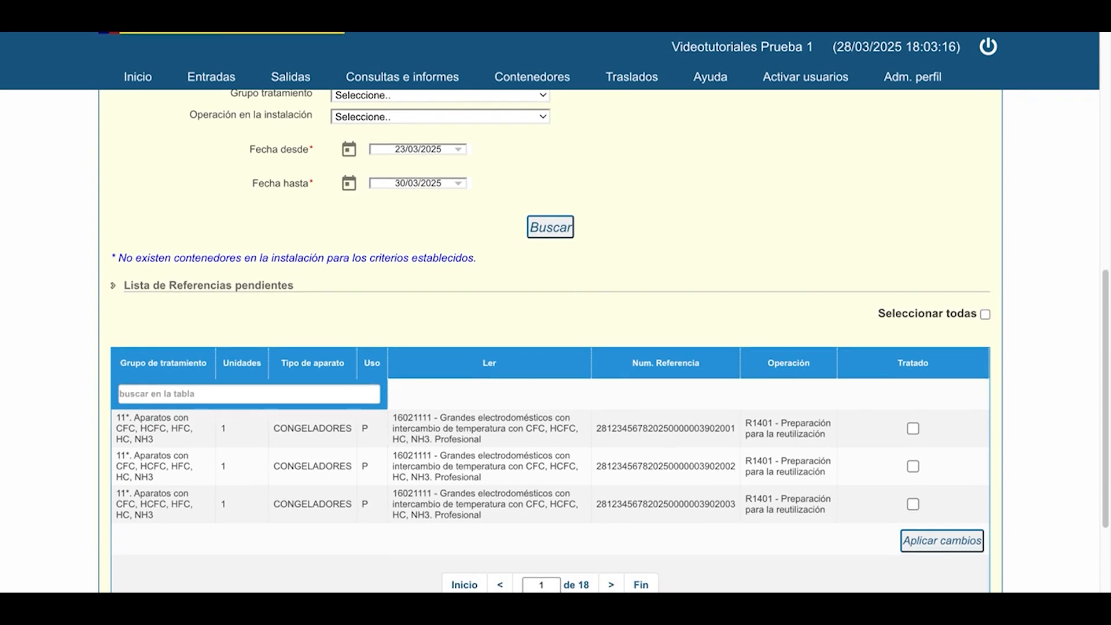
{"action": "scroll", "coordinate": [552, 374], "scroll_direction": "down", "scroll_amount": 3}
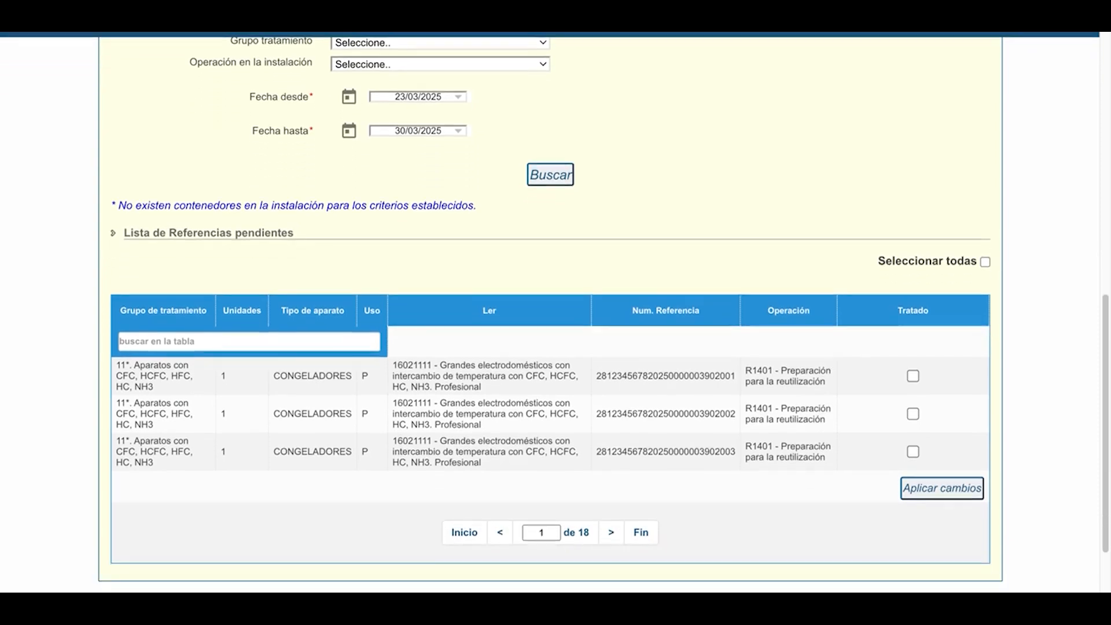
{"action": "scroll", "coordinate": [552, 374], "scroll_direction": "down", "scroll_amount": 1}
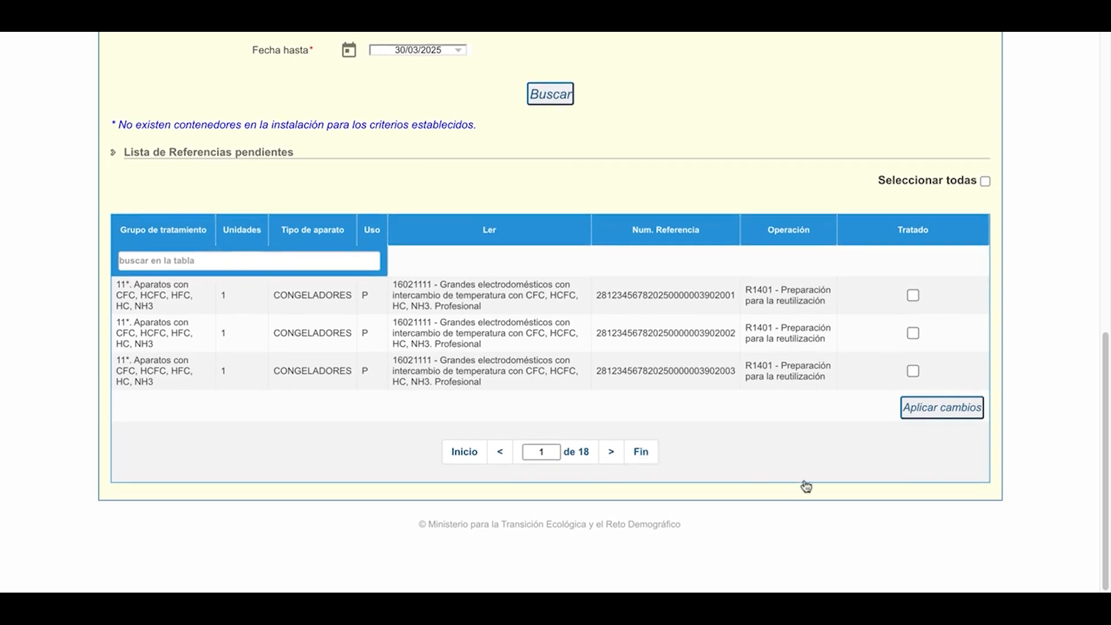
{"action": "left_click", "coordinate": [913, 295]}
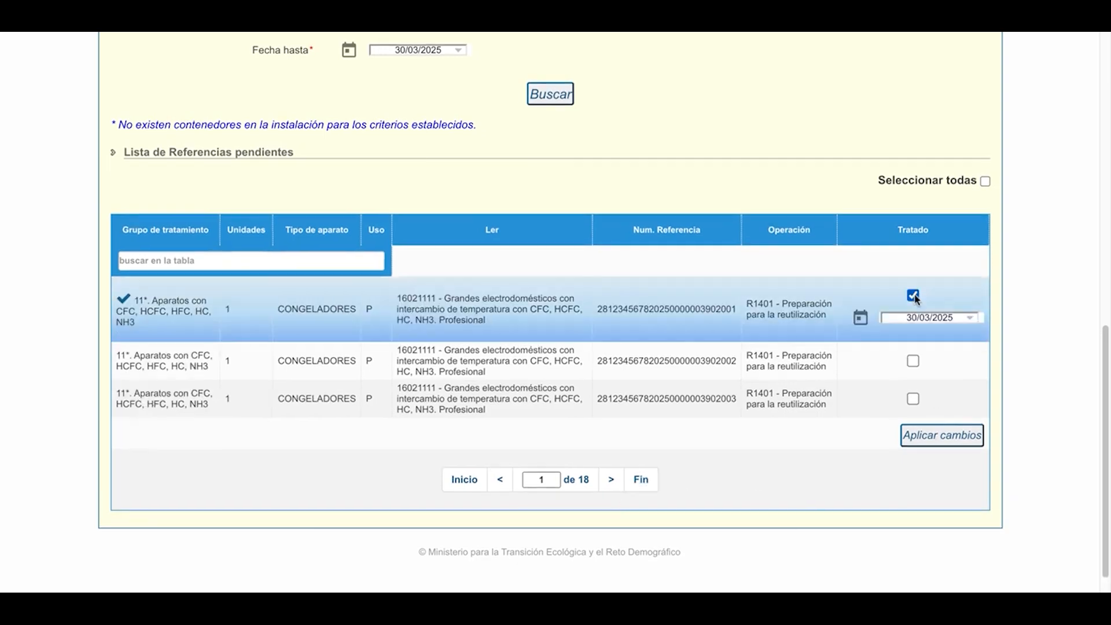
{"action": "left_click", "coordinate": [913, 361]}
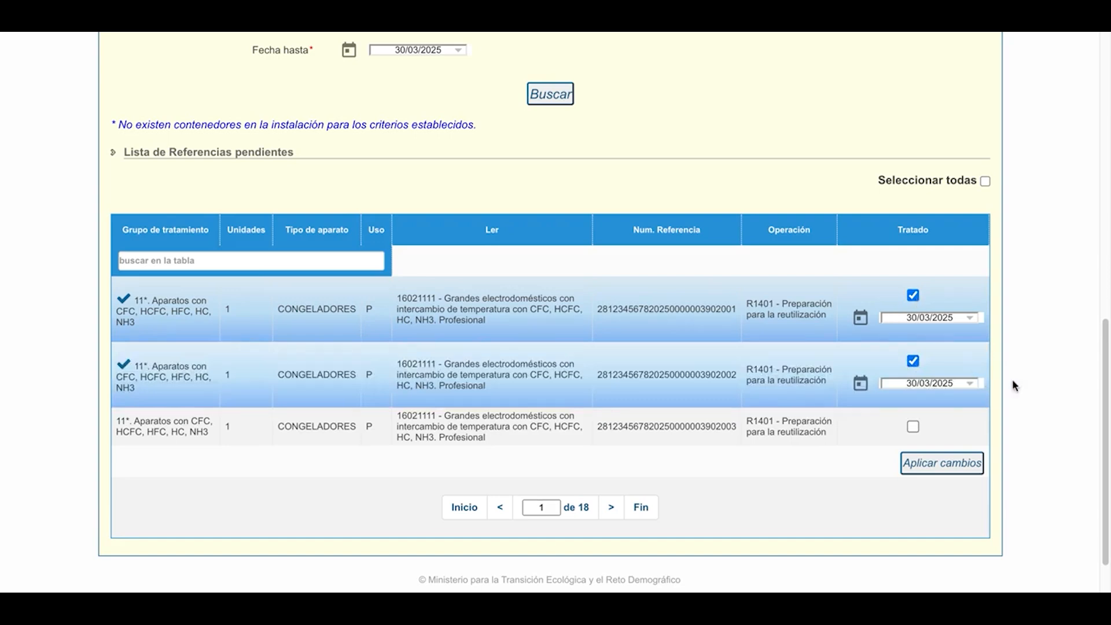
- Leave only the second freezer reference marked as treated, apply the changes and exit the treated-label marking
{"action": "left_click", "coordinate": [974, 320]}
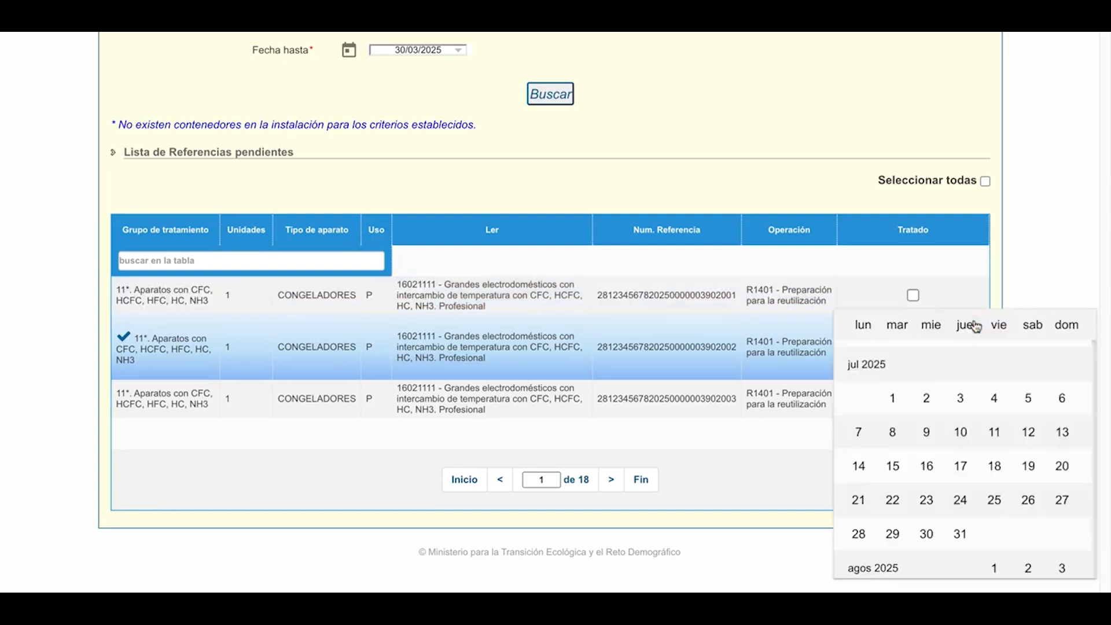
{"action": "left_click", "coordinate": [1001, 262]}
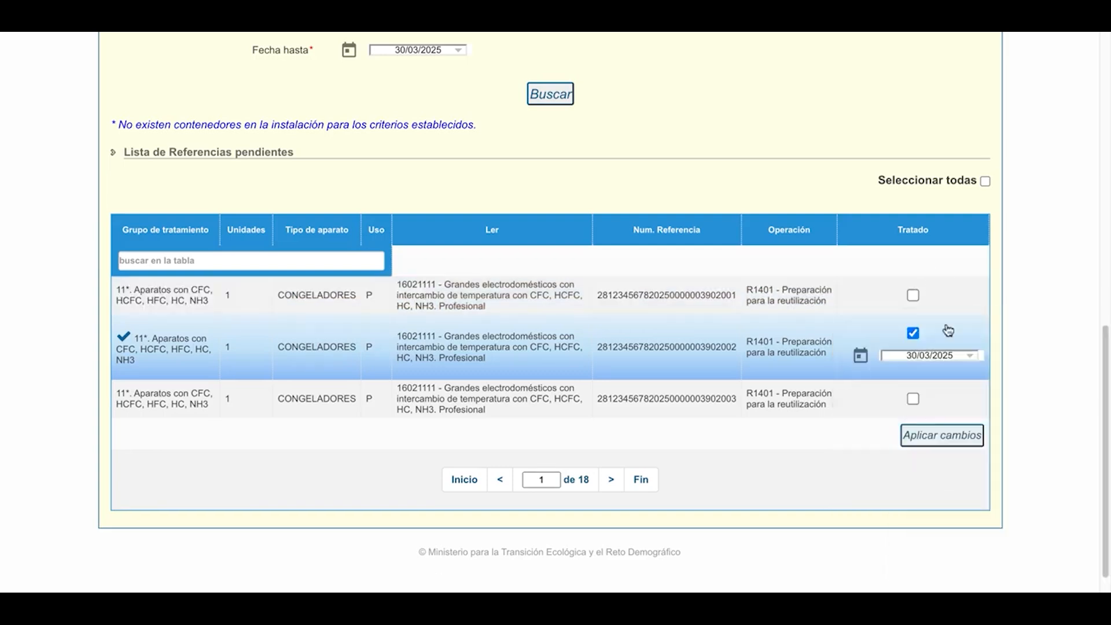
{"action": "scroll", "coordinate": [868, 356], "scroll_direction": "down", "scroll_amount": 1}
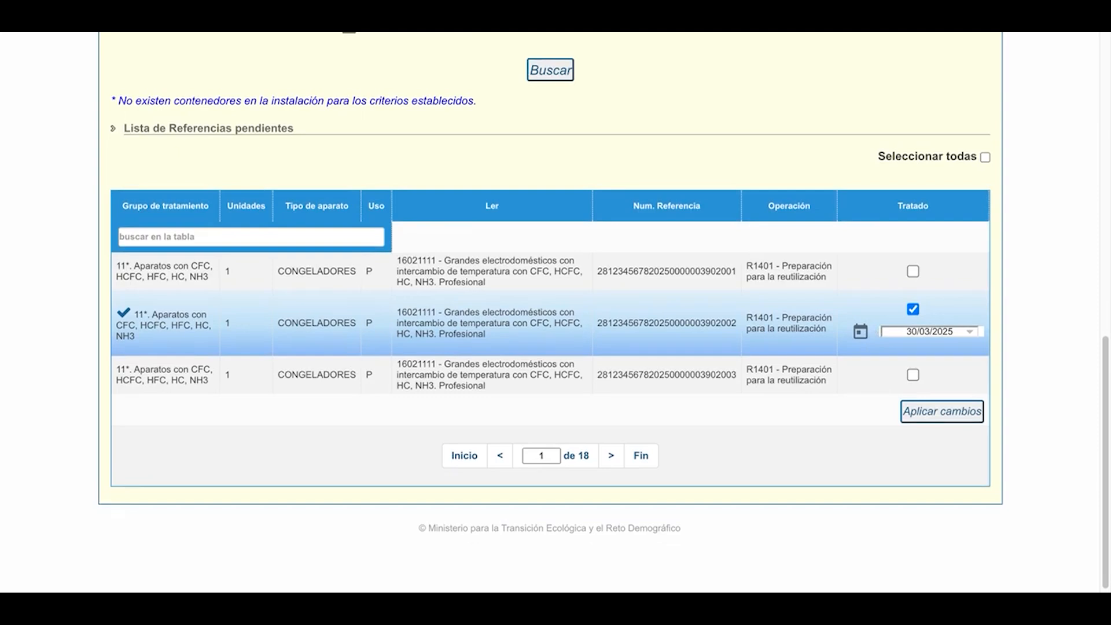
{"action": "left_click", "coordinate": [946, 413]}
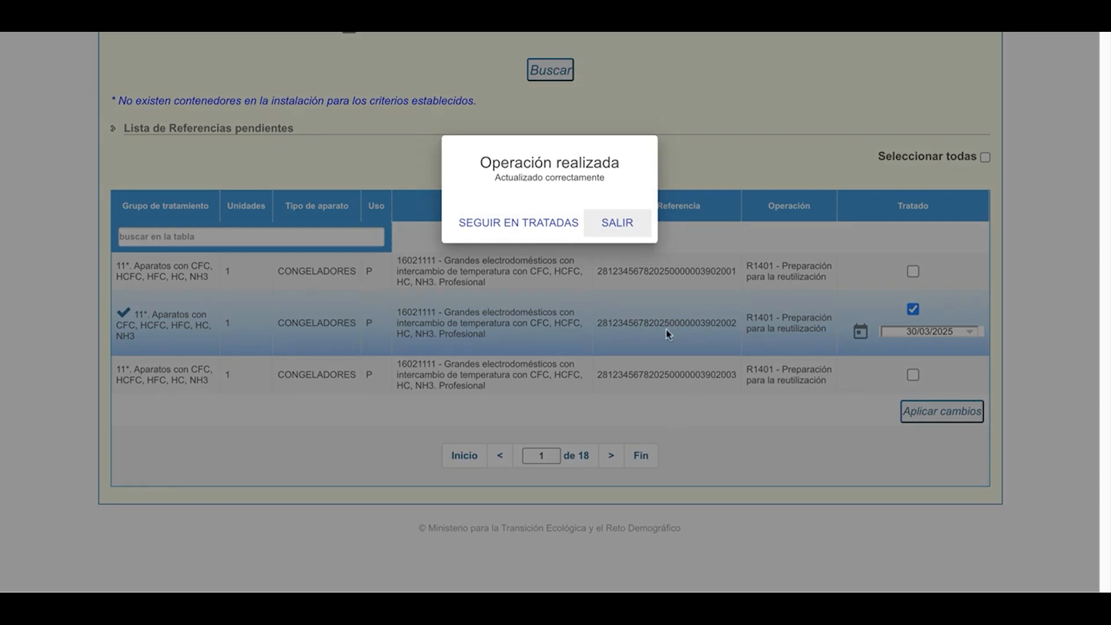
{"action": "left_click", "coordinate": [611, 224]}
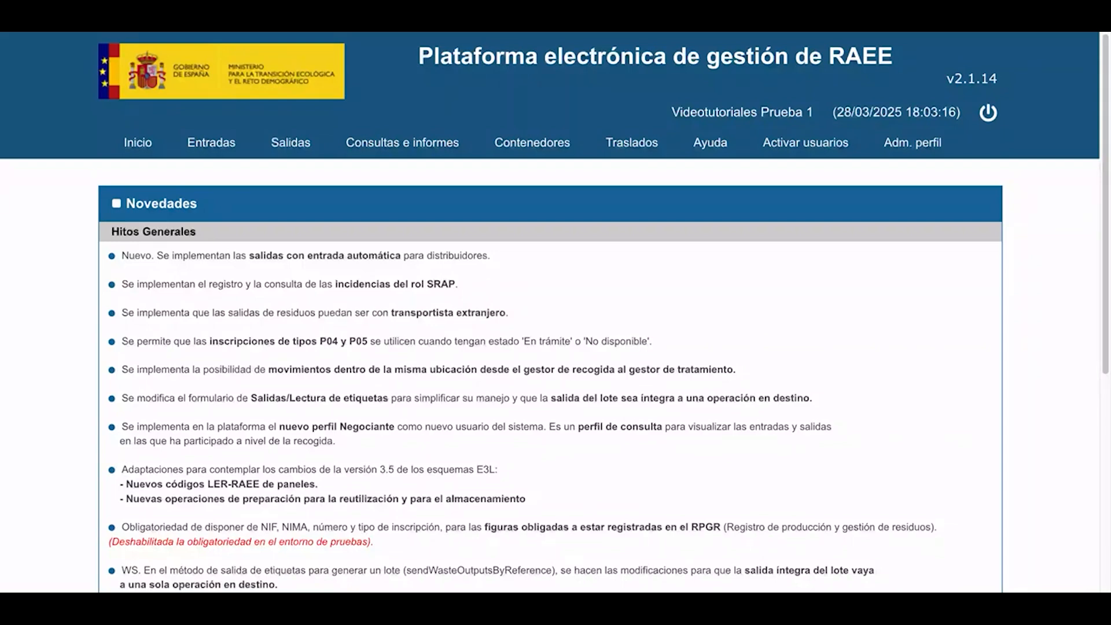
- Start a new label-reading output (Lectura de etiquetas) for the G01 treatment centre in Madrid and go to its code and search fields
{"action": "left_click", "coordinate": [292, 147]}
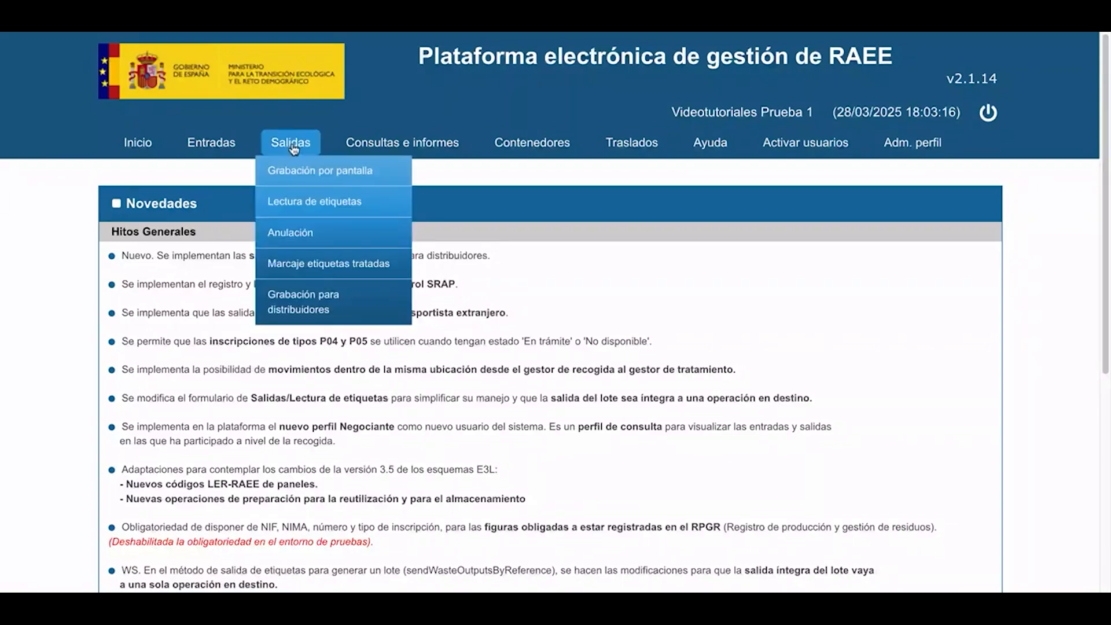
{"action": "double_click", "coordinate": [307, 201]}
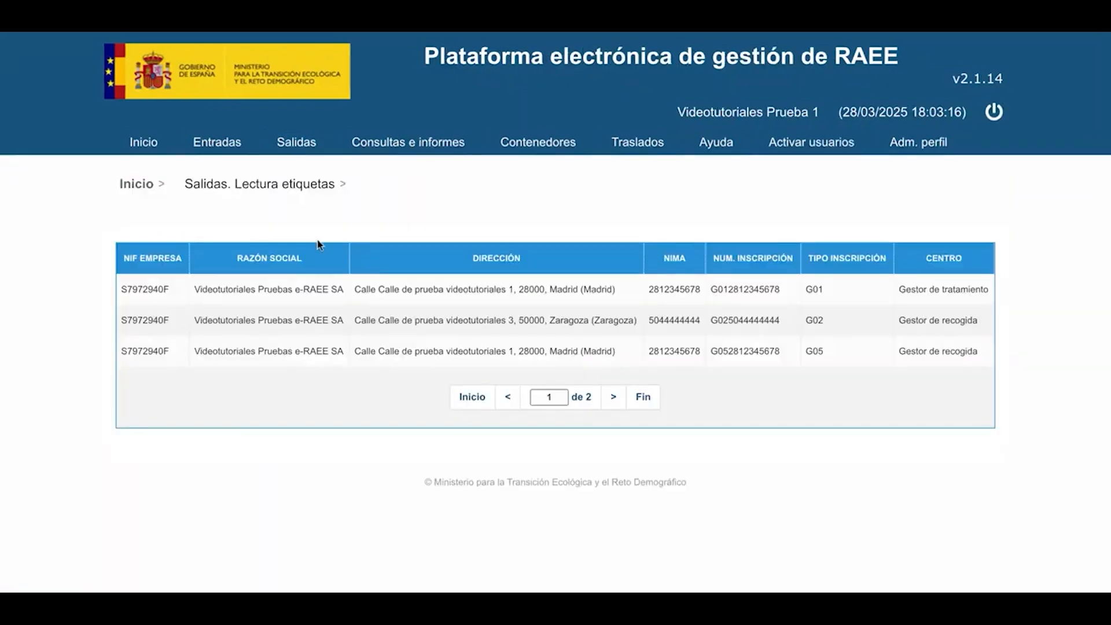
{"action": "double_click", "coordinate": [298, 289]}
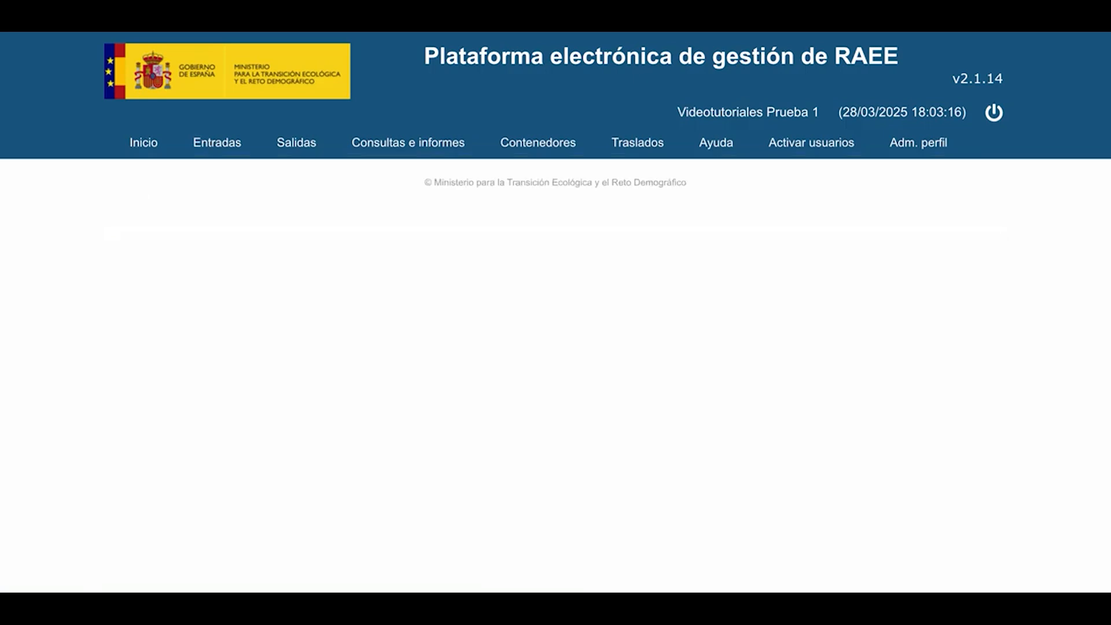
{"action": "scroll", "coordinate": [598, 377], "scroll_direction": "down", "scroll_amount": 4}
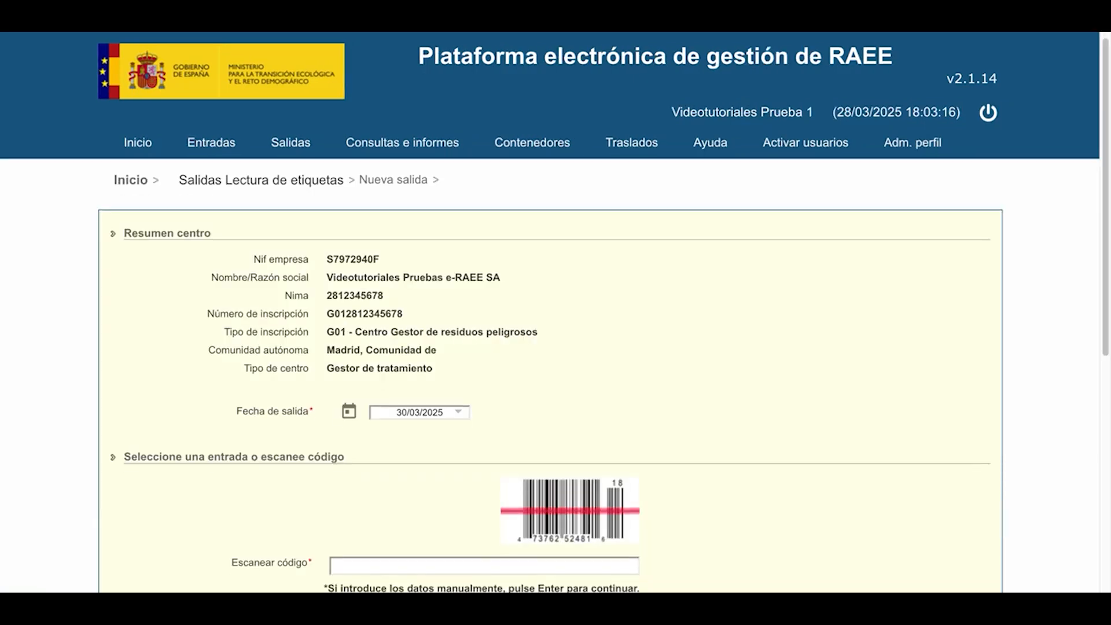
{"action": "scroll", "coordinate": [610, 377], "scroll_direction": "down", "scroll_amount": 1}
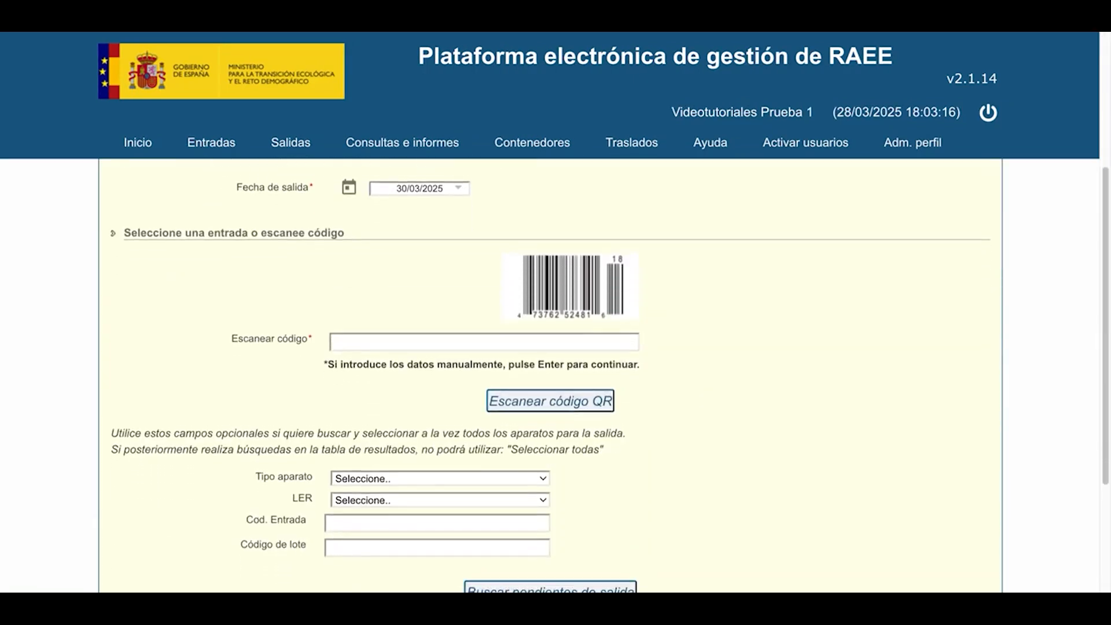
- Search for all entries pending output, leaving the optional device type, LER, entry code and batch filters empty
{"action": "scroll", "coordinate": [610, 376], "scroll_direction": "down", "scroll_amount": 1}
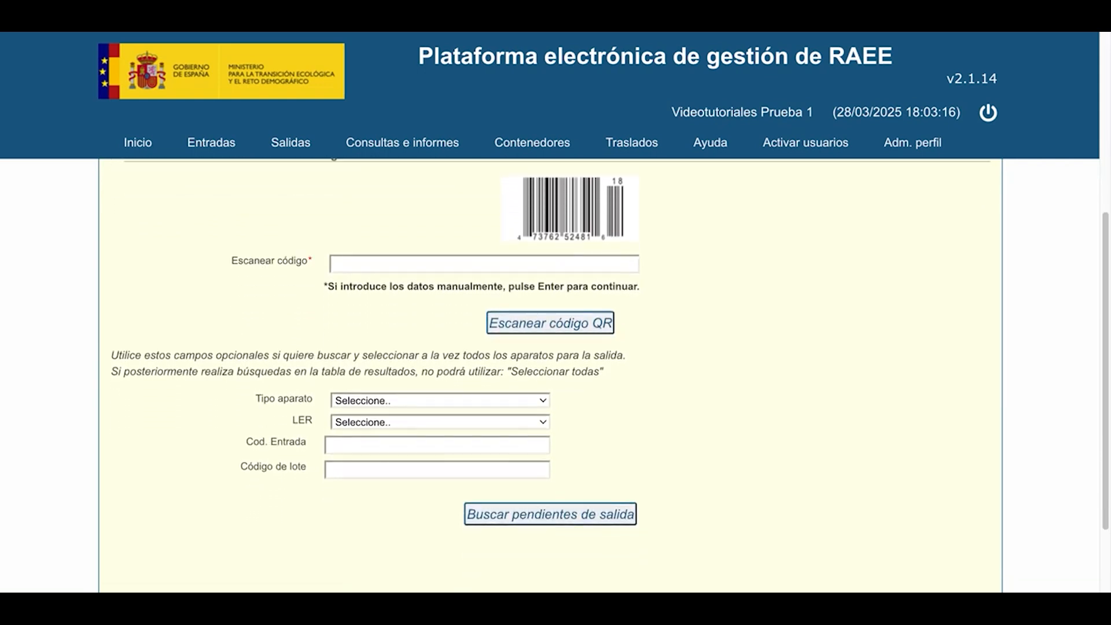
{"action": "scroll", "coordinate": [609, 376], "scroll_direction": "down", "scroll_amount": 1}
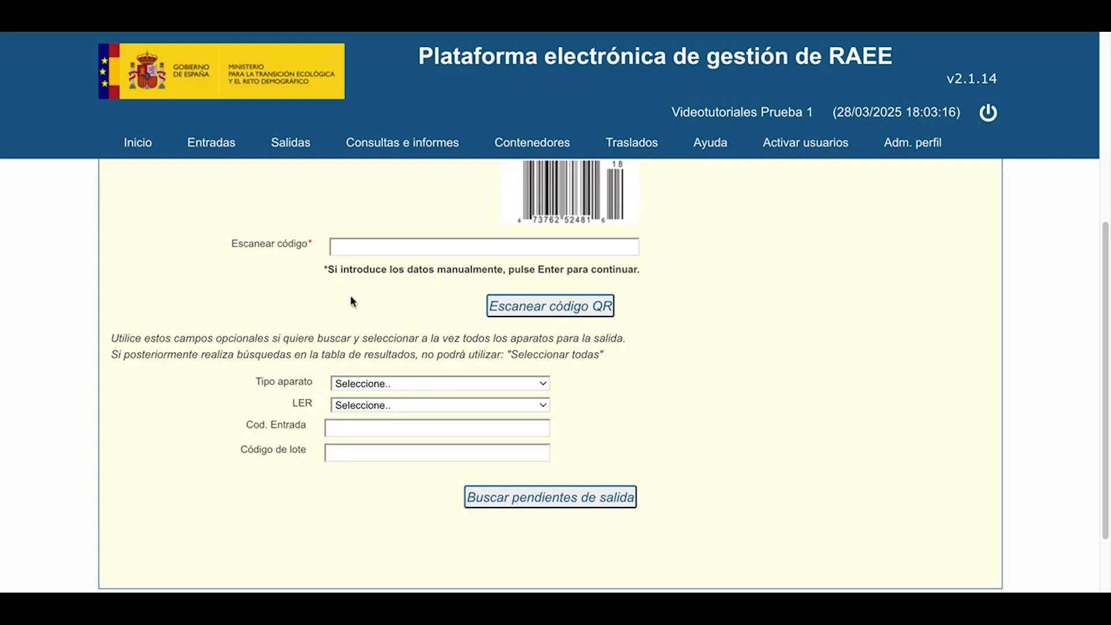
{"action": "scroll", "coordinate": [455, 357], "scroll_direction": "down", "scroll_amount": 1}
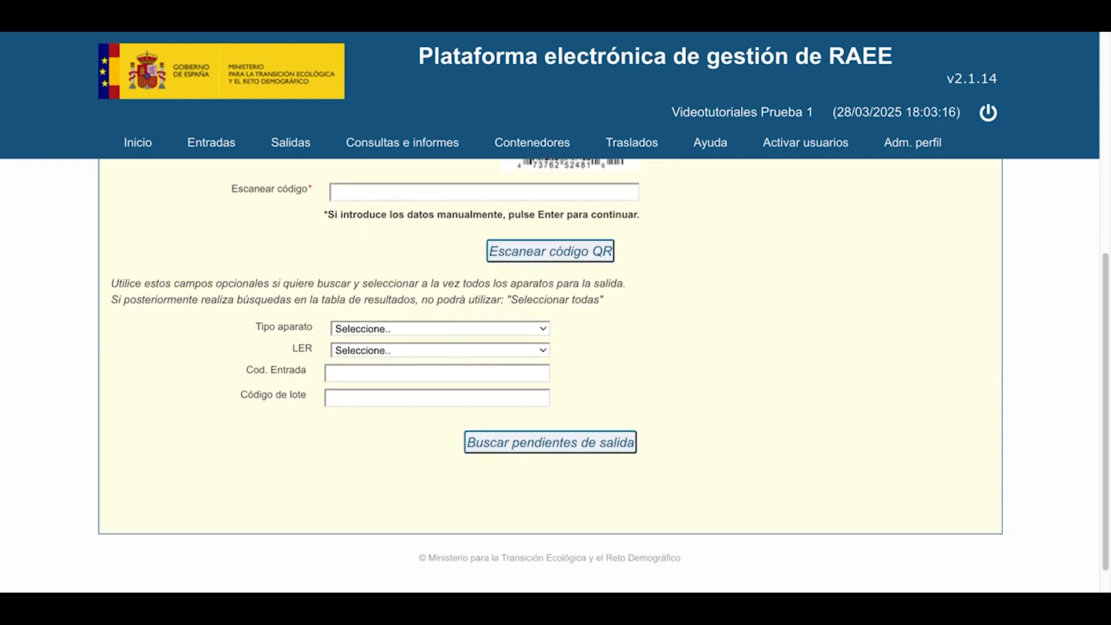
{"action": "left_click", "coordinate": [511, 447]}
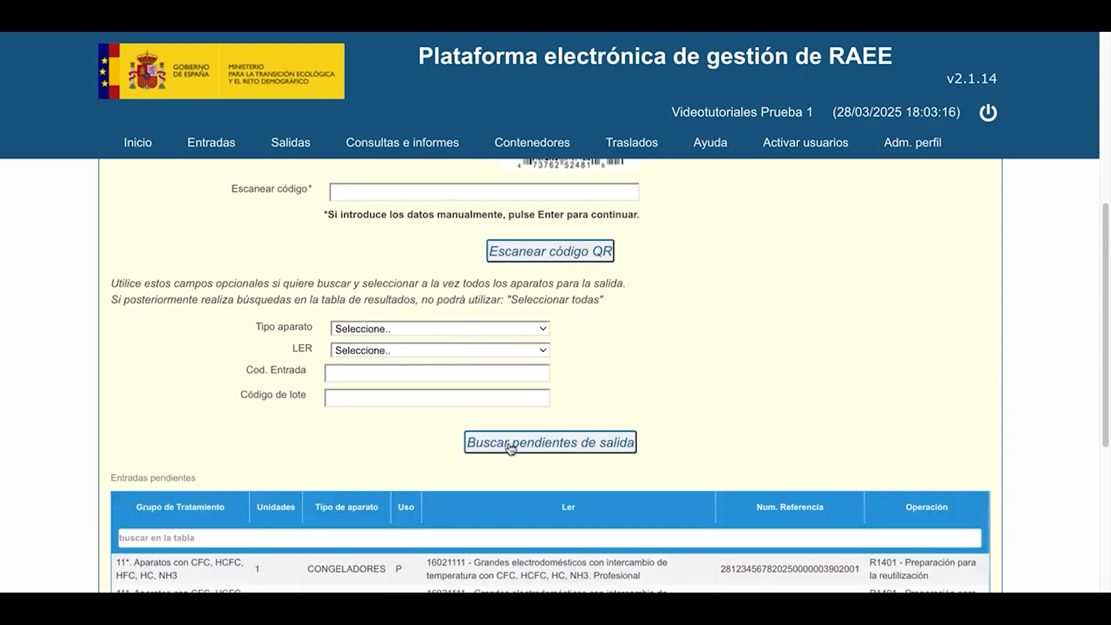
- Select the third freezer entry (CONGELADORES) on the first page of the pending entries for the output
{"action": "scroll", "coordinate": [511, 447], "scroll_direction": "down", "scroll_amount": 2}
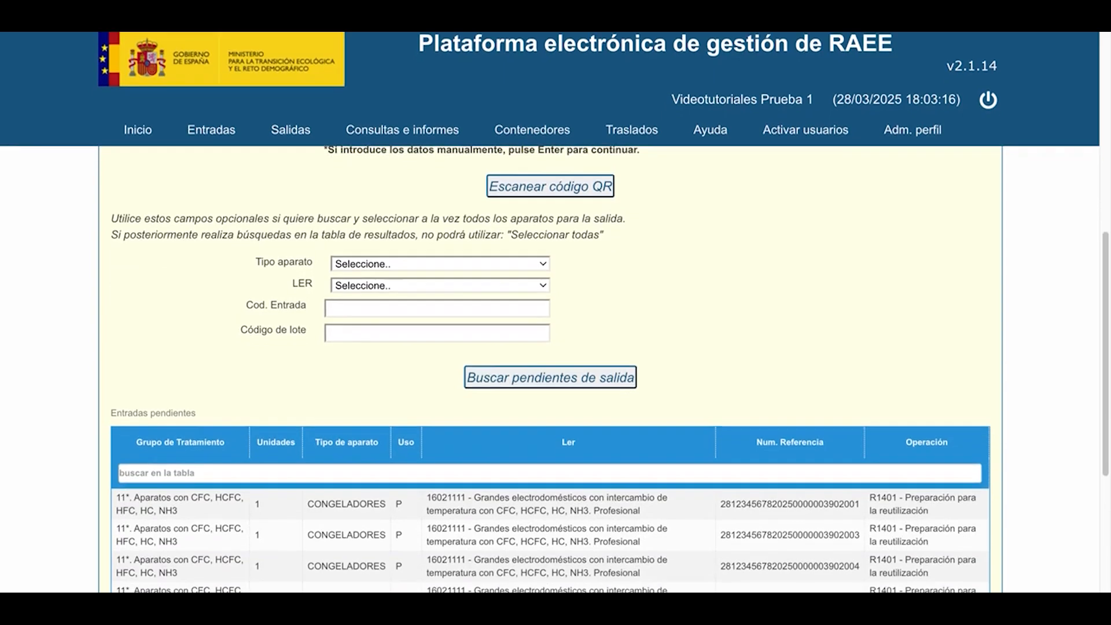
{"action": "scroll", "coordinate": [511, 447], "scroll_direction": "down", "scroll_amount": 1}
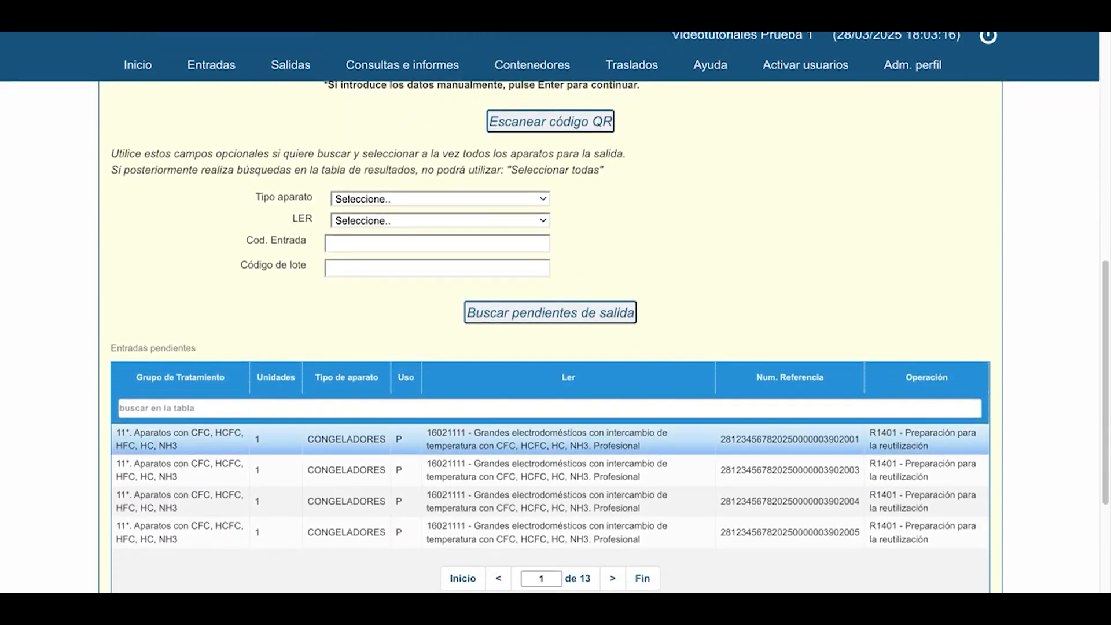
{"action": "scroll", "coordinate": [511, 440], "scroll_direction": "down", "scroll_amount": 3}
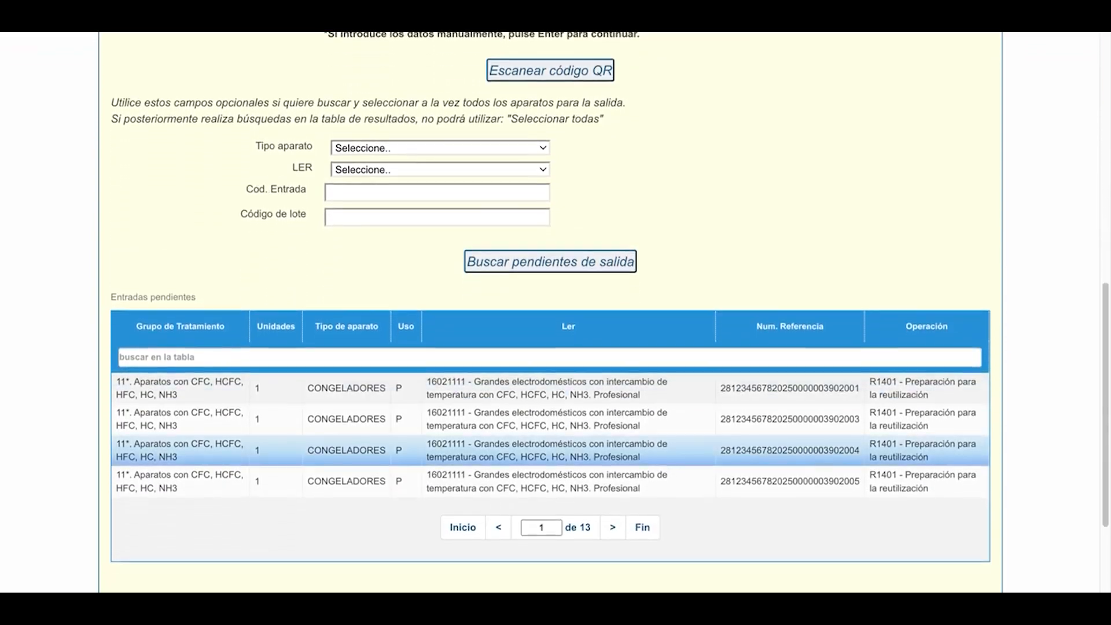
{"action": "scroll", "coordinate": [549, 347], "scroll_direction": "down", "scroll_amount": 2}
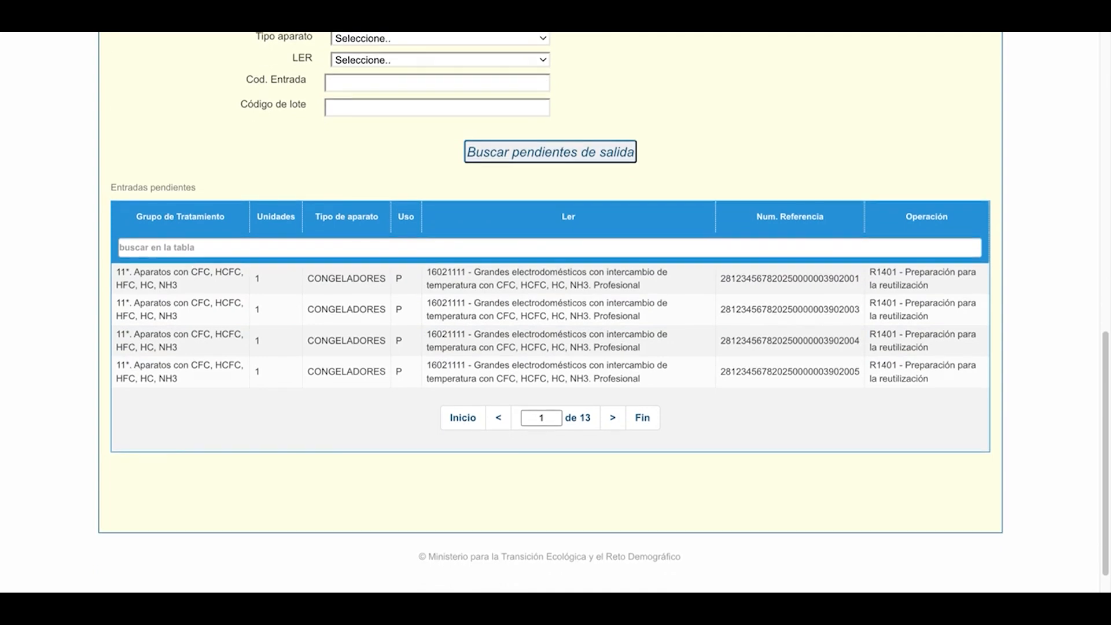
{"action": "scroll", "coordinate": [357, 397], "scroll_direction": "down", "scroll_amount": 1}
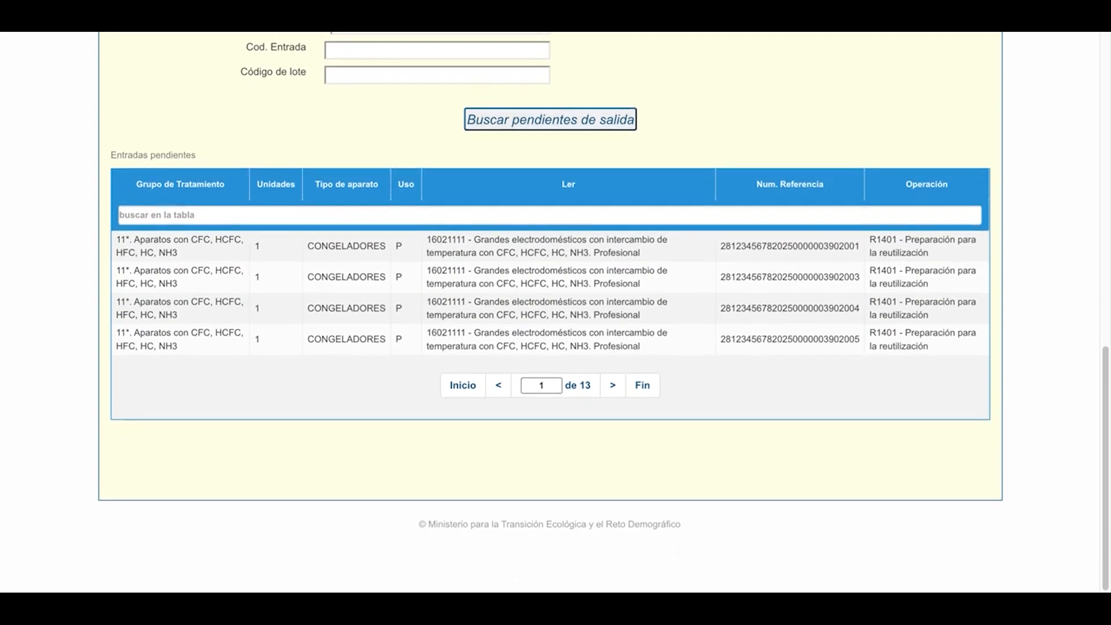
{"action": "left_click", "coordinate": [195, 313]}
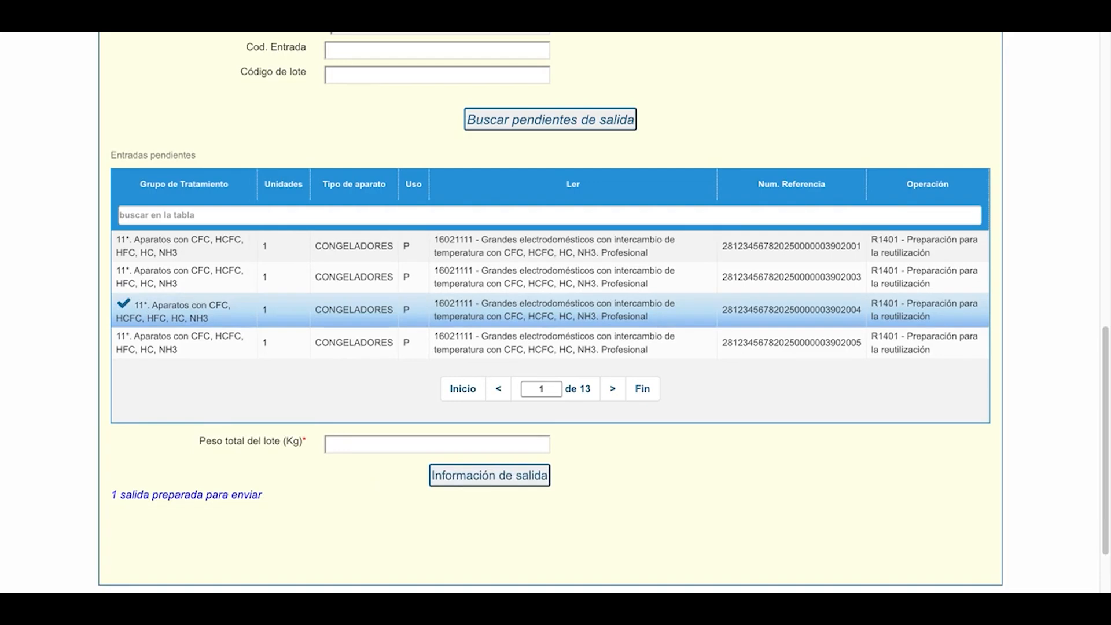
- Open the output information form for the selected freezer, leaving the total batch weight empty
{"action": "scroll", "coordinate": [419, 468], "scroll_direction": "down", "scroll_amount": 2}
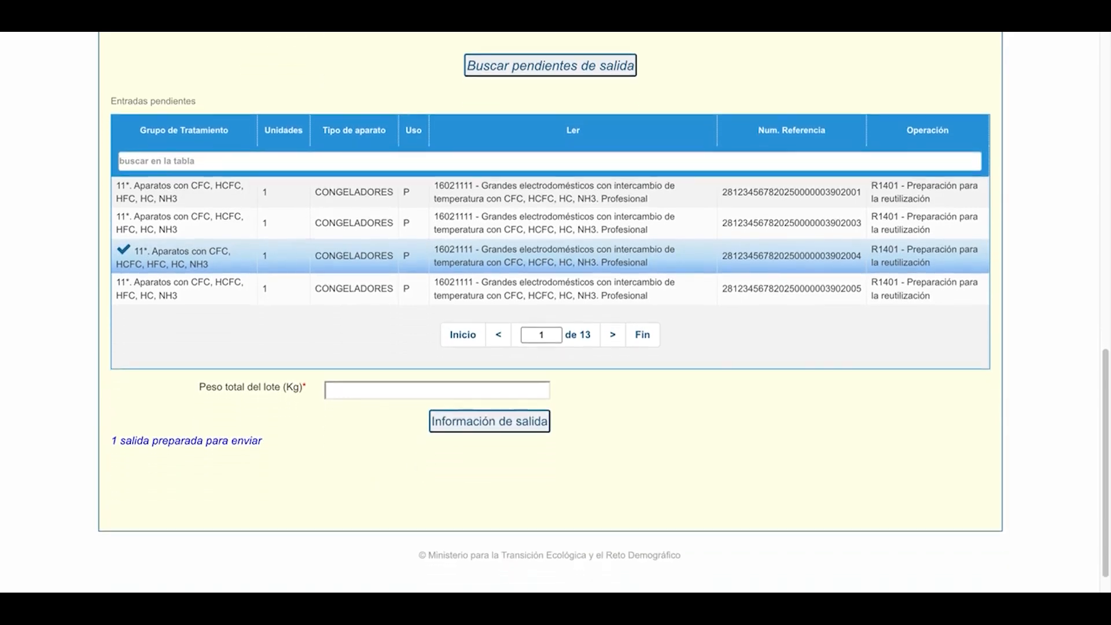
{"action": "scroll", "coordinate": [545, 312], "scroll_direction": "down", "scroll_amount": 1}
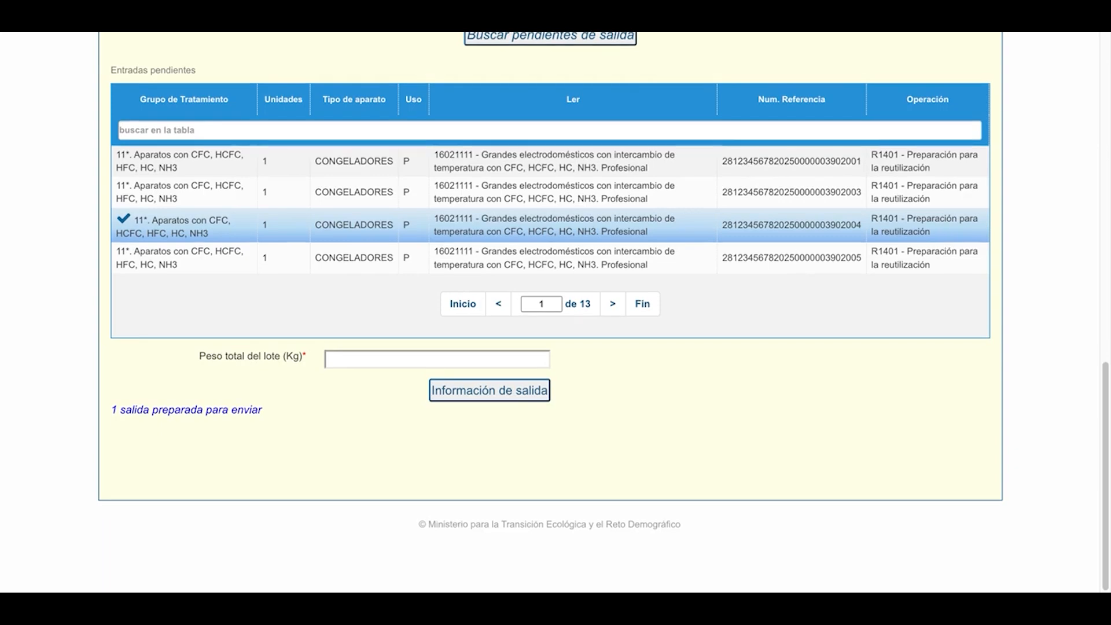
{"action": "left_click", "coordinate": [507, 396]}
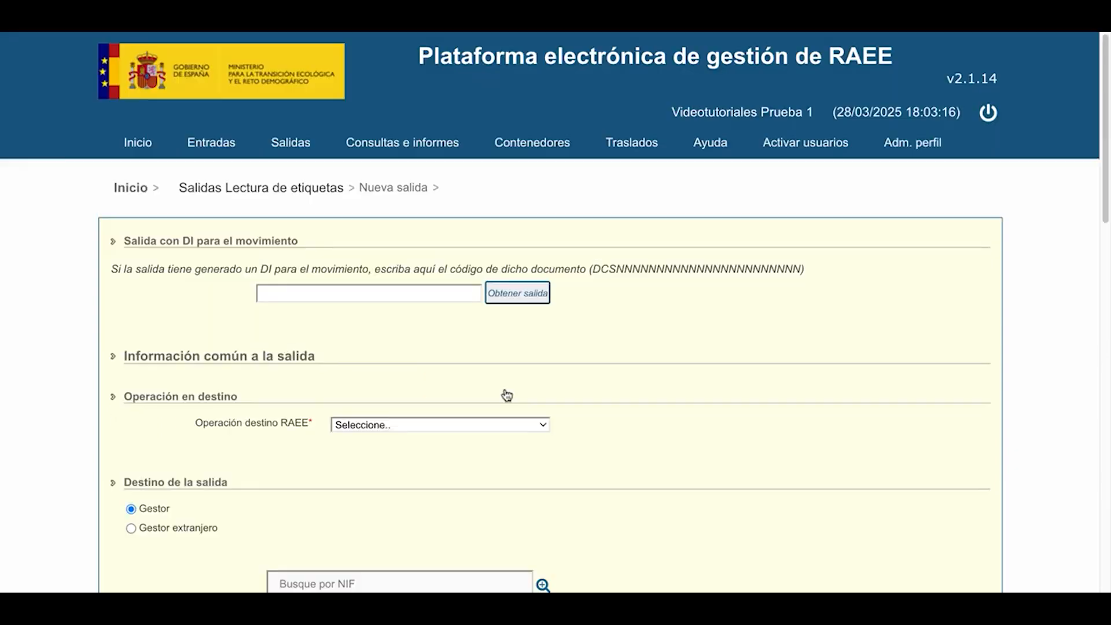
- Set the RAEE destination operation to R0402 - Recuperación de metales
{"action": "scroll", "coordinate": [427, 355], "scroll_direction": "down", "scroll_amount": 1}
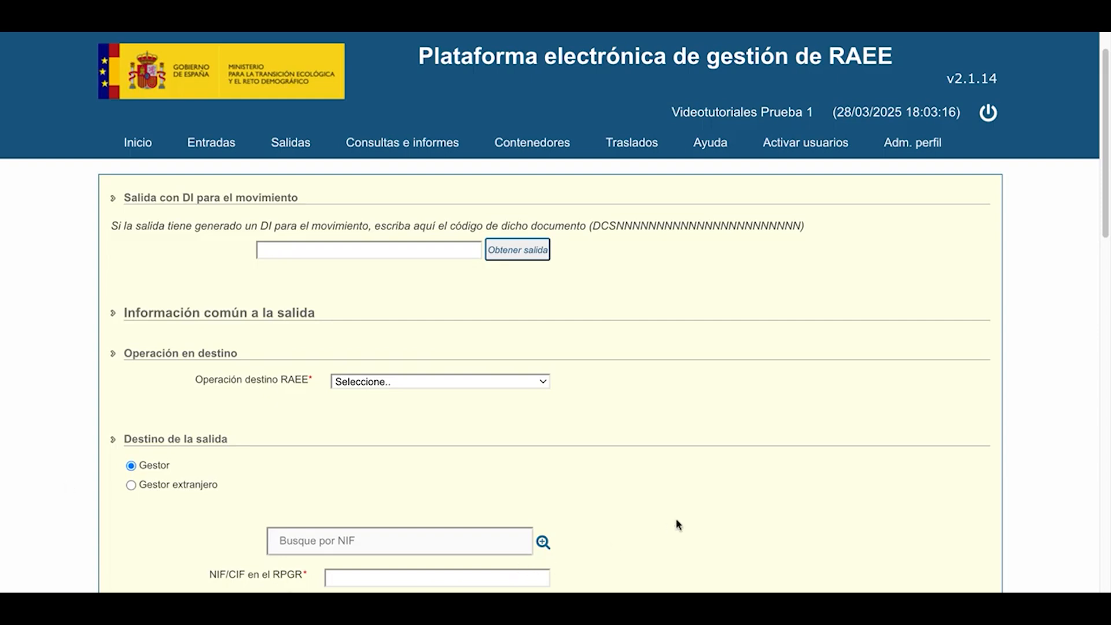
{"action": "scroll", "coordinate": [590, 512], "scroll_direction": "down", "scroll_amount": 1}
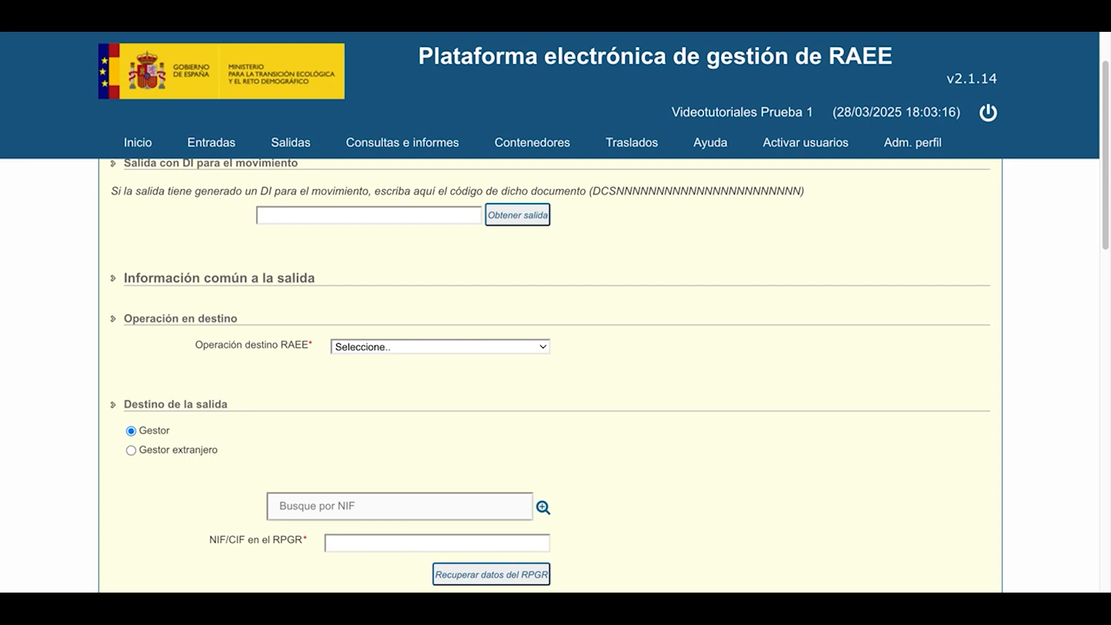
{"action": "left_click", "coordinate": [393, 377]}
- Fill in the output destination with the suggested G01 hazardous waste manager (Gestor) in Aragón, looked up by NIF
{"action": "scroll", "coordinate": [386, 389], "scroll_direction": "down", "scroll_amount": 1}
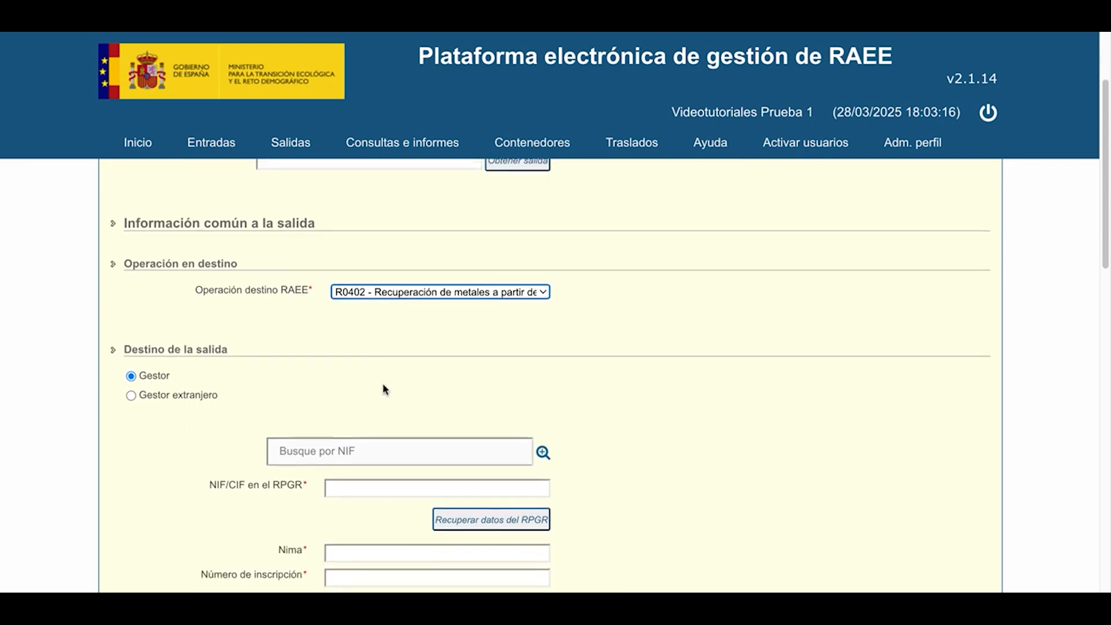
{"action": "scroll", "coordinate": [385, 390], "scroll_direction": "down", "scroll_amount": 1}
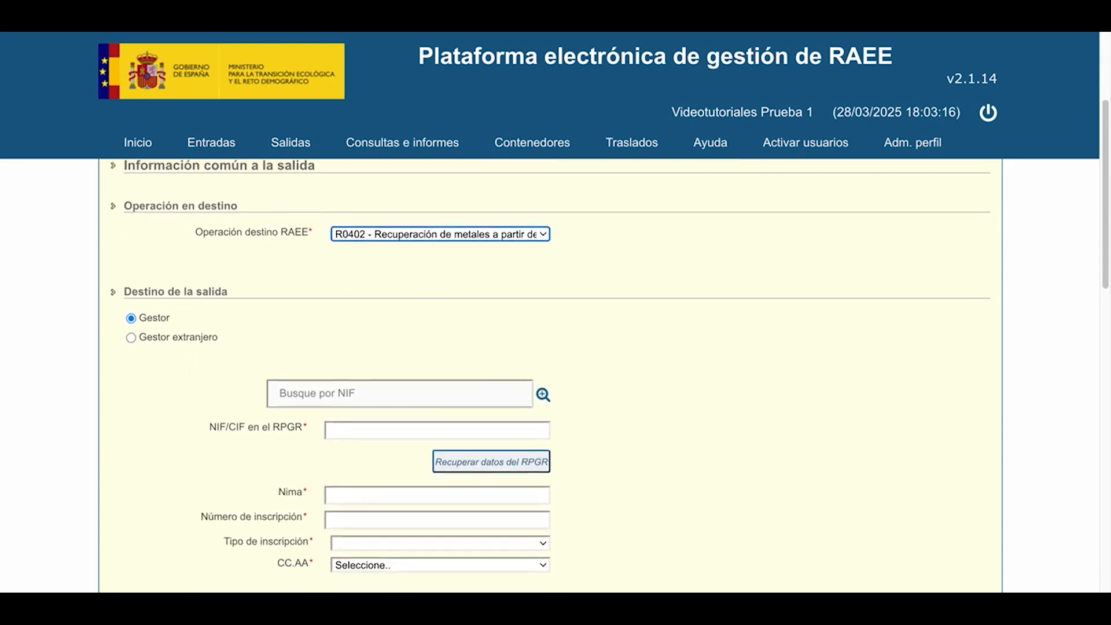
{"action": "scroll", "coordinate": [386, 390], "scroll_direction": "down", "scroll_amount": 1}
{"action": "scroll", "coordinate": [385, 390], "scroll_direction": "down", "scroll_amount": 1}
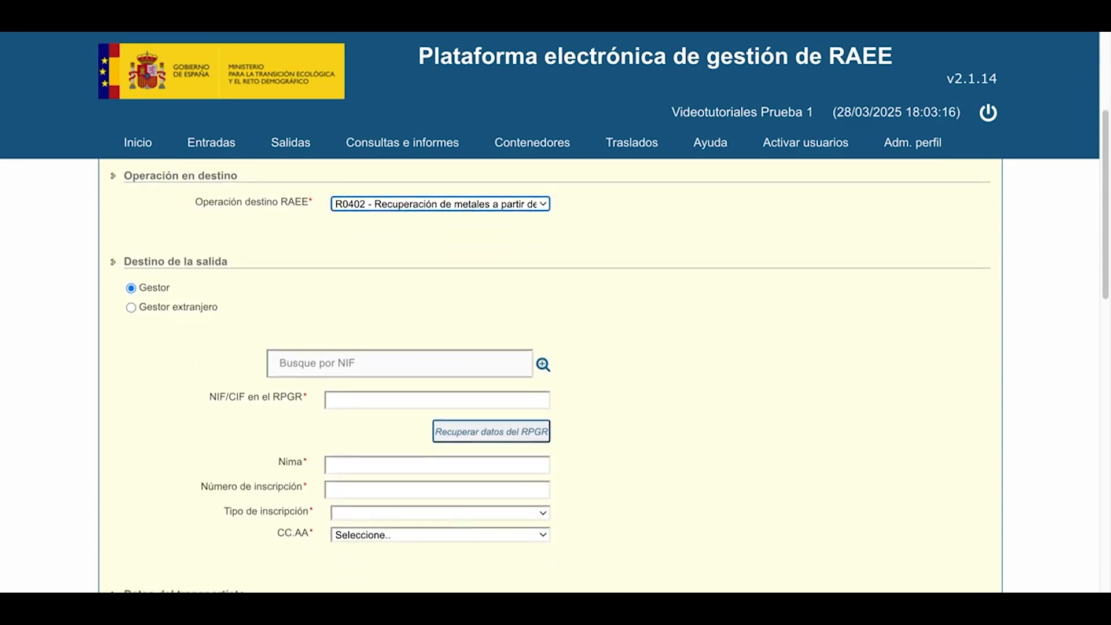
{"action": "scroll", "coordinate": [386, 389], "scroll_direction": "down", "scroll_amount": 1}
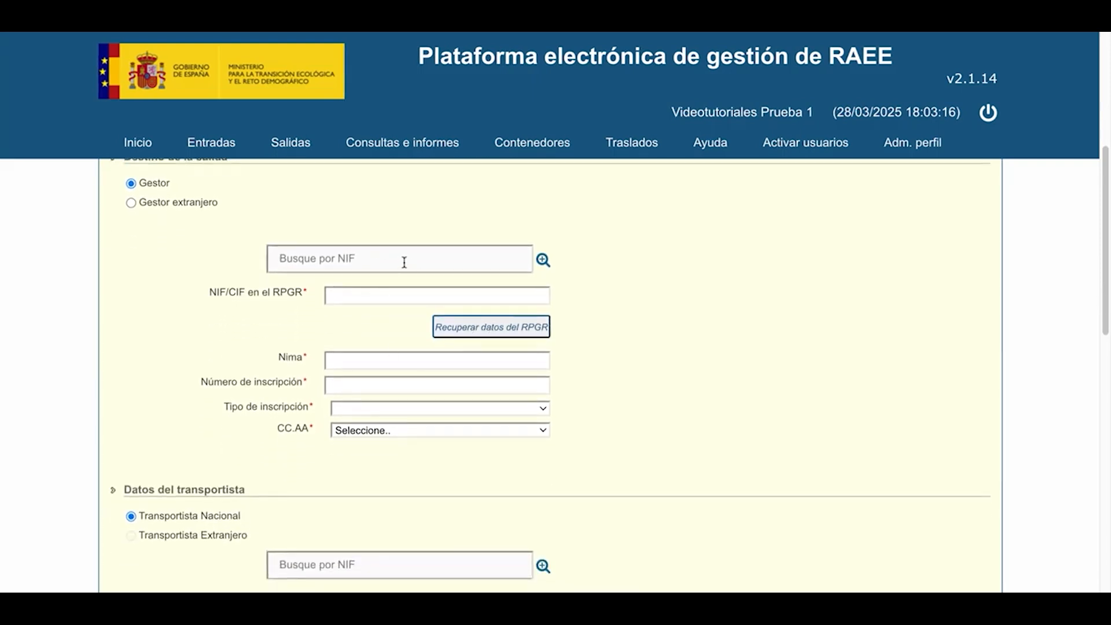
{"action": "left_click", "coordinate": [404, 262]}
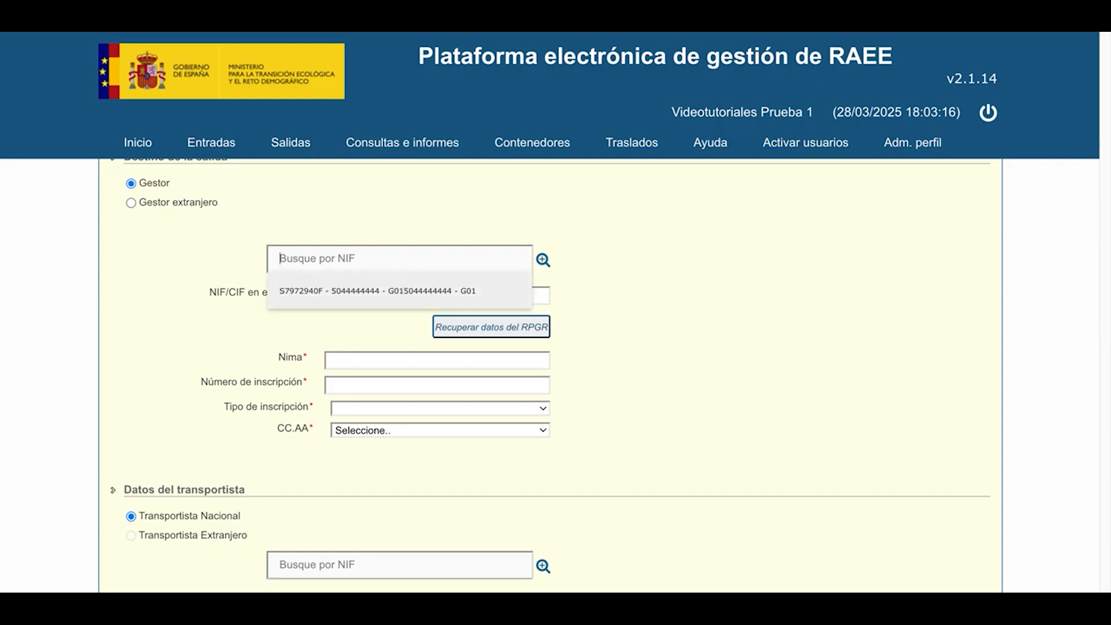
{"action": "left_click", "coordinate": [416, 290]}
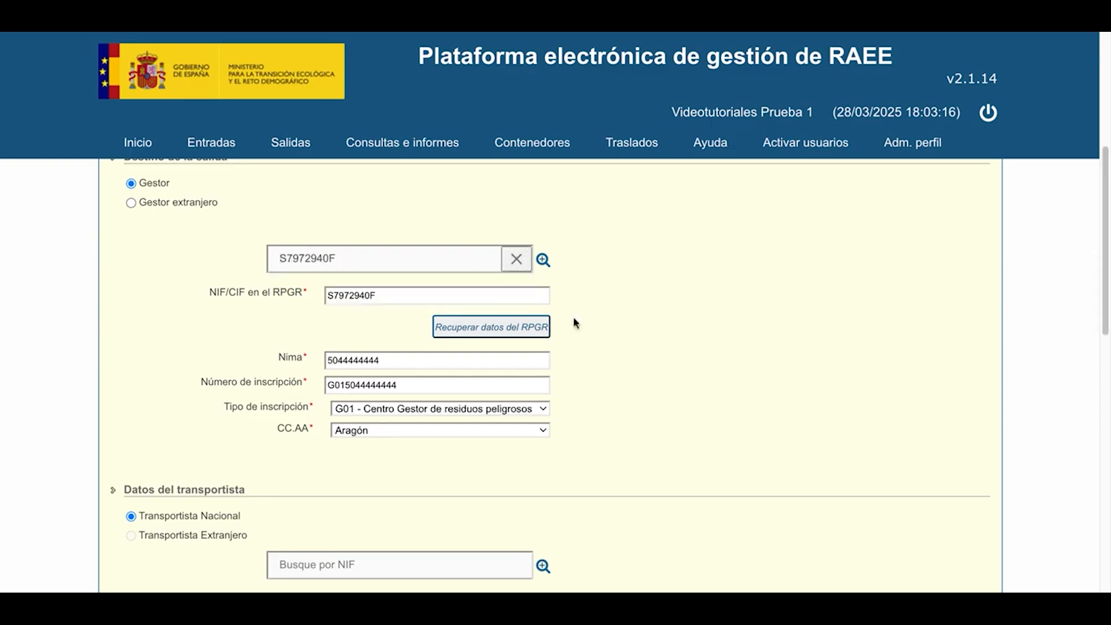
- Fill in the national carrier's data with the suggested T01 hazardous waste carrier, looked up by NIF
{"action": "scroll", "coordinate": [606, 346], "scroll_direction": "down", "scroll_amount": 1}
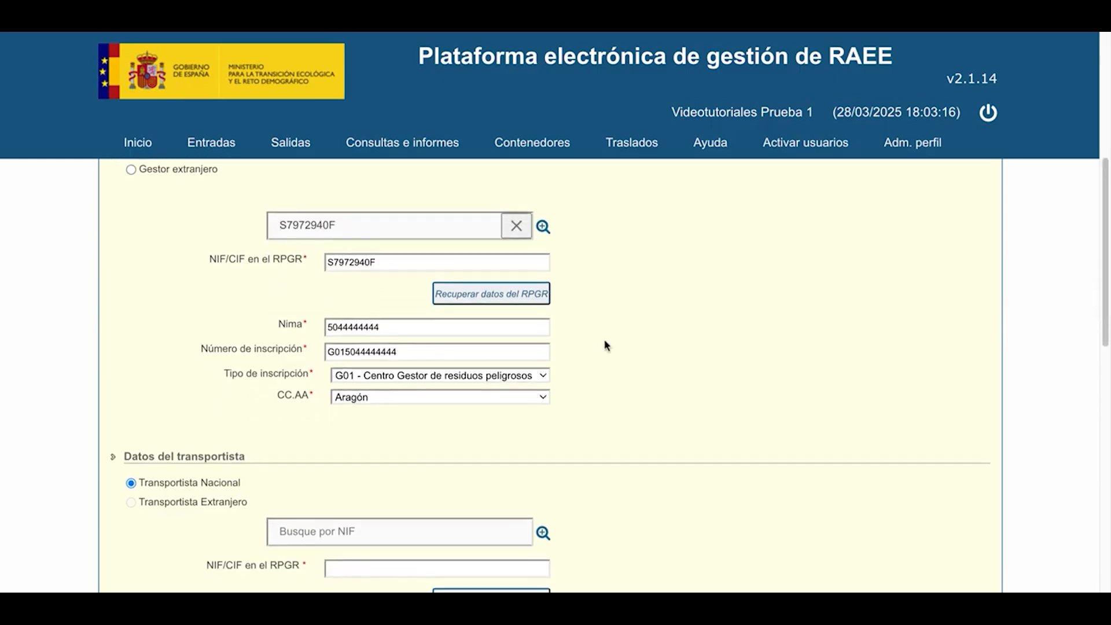
{"action": "scroll", "coordinate": [606, 345], "scroll_direction": "down", "scroll_amount": 1}
{"action": "scroll", "coordinate": [606, 345], "scroll_direction": "down", "scroll_amount": 3}
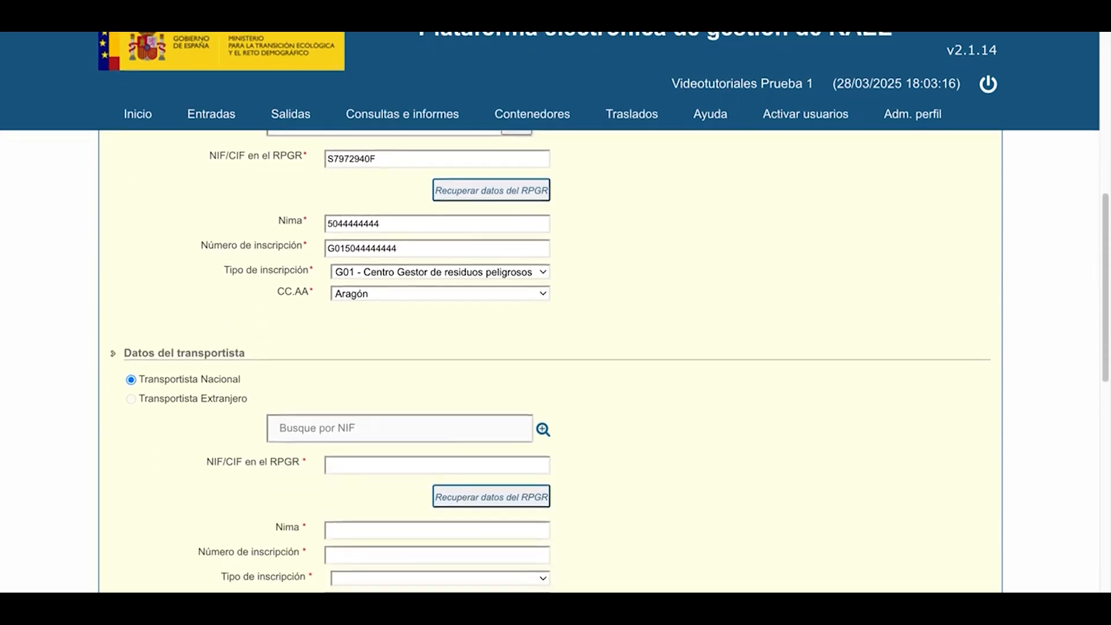
{"action": "scroll", "coordinate": [554, 312], "scroll_direction": "down", "scroll_amount": 1}
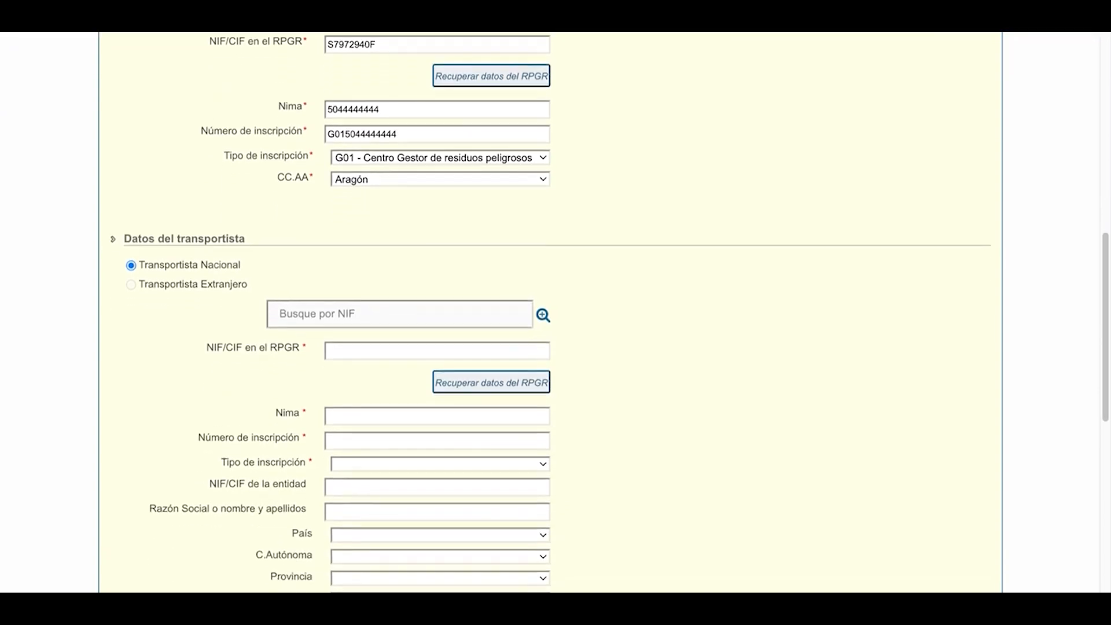
{"action": "scroll", "coordinate": [609, 312], "scroll_direction": "down", "scroll_amount": 2}
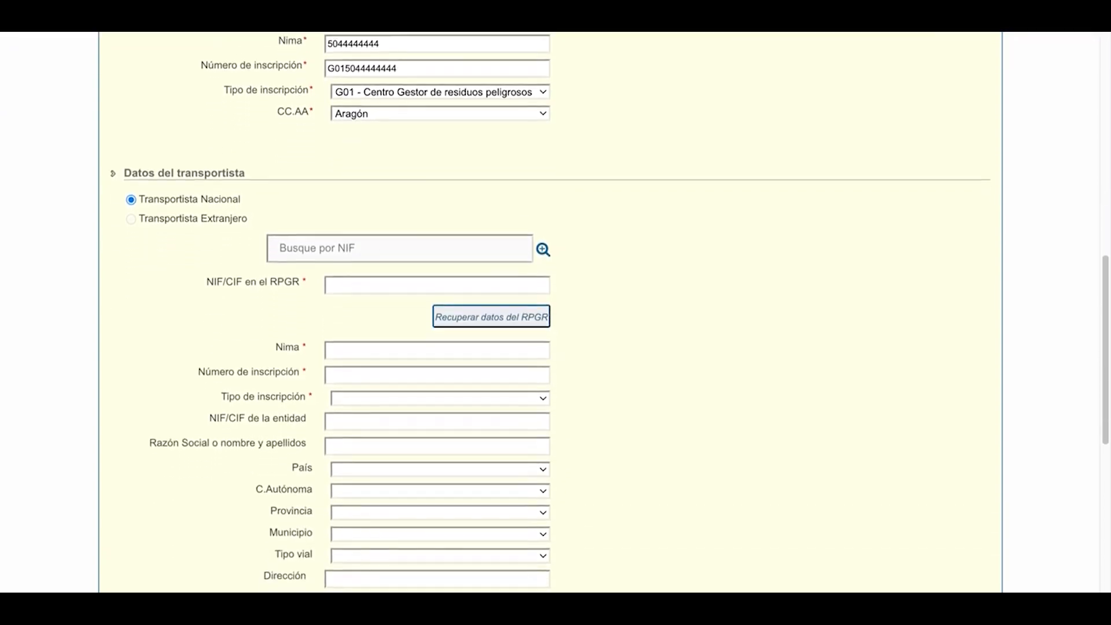
{"action": "scroll", "coordinate": [556, 313], "scroll_direction": "down", "scroll_amount": 1}
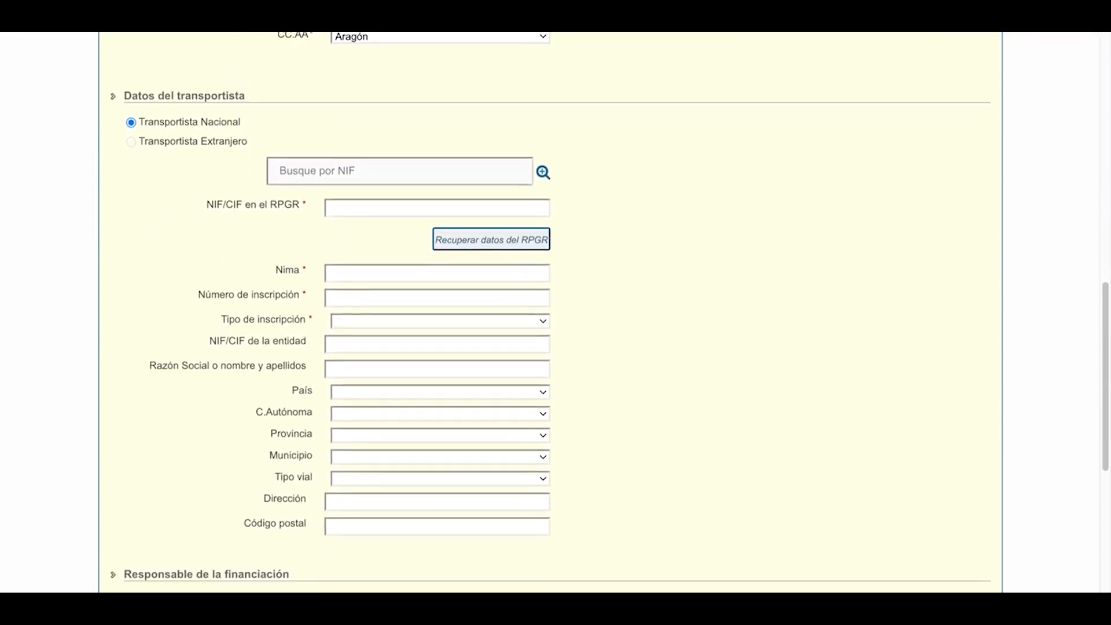
{"action": "left_click", "coordinate": [348, 173]}
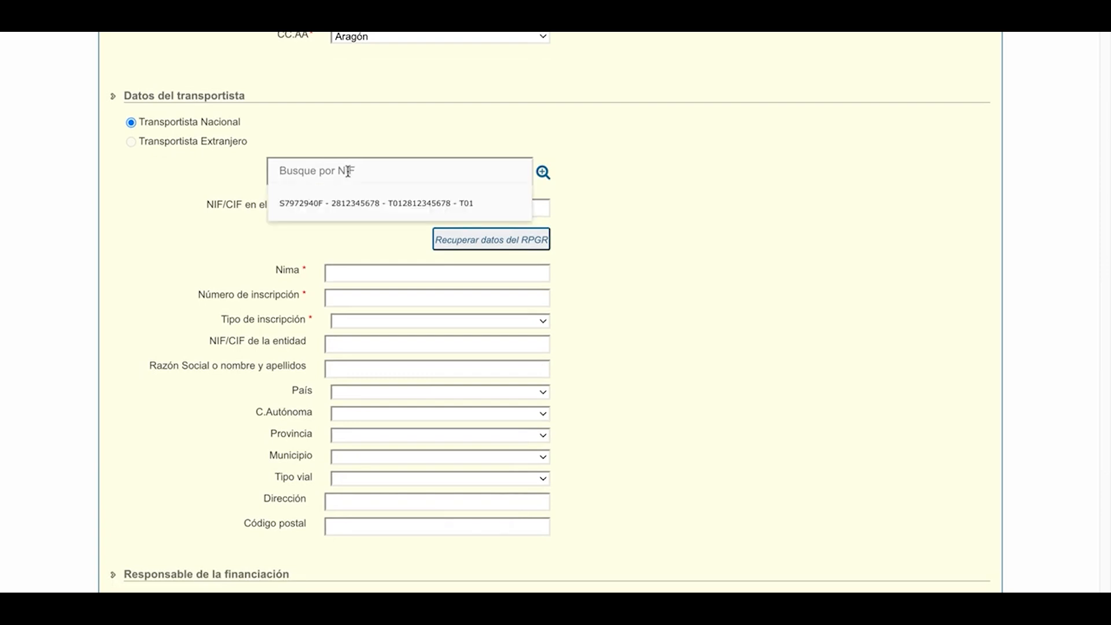
{"action": "left_click", "coordinate": [385, 209]}
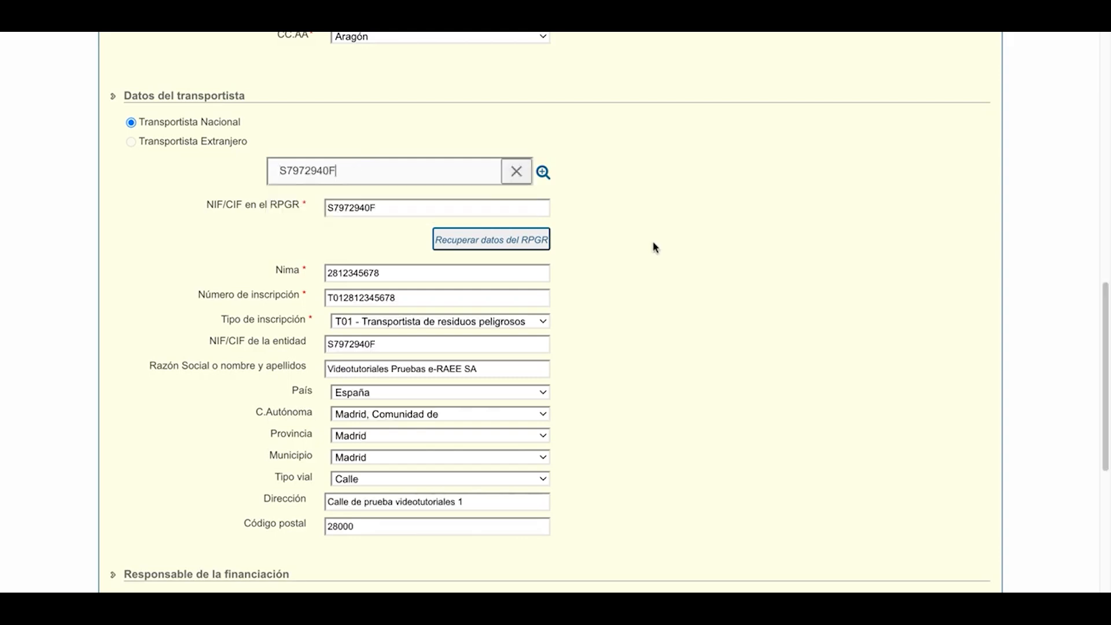
- Set the collector type (Tipo de recogedor) responsible for financing to El propio gestor
{"action": "scroll", "coordinate": [655, 248], "scroll_direction": "down", "scroll_amount": 2}
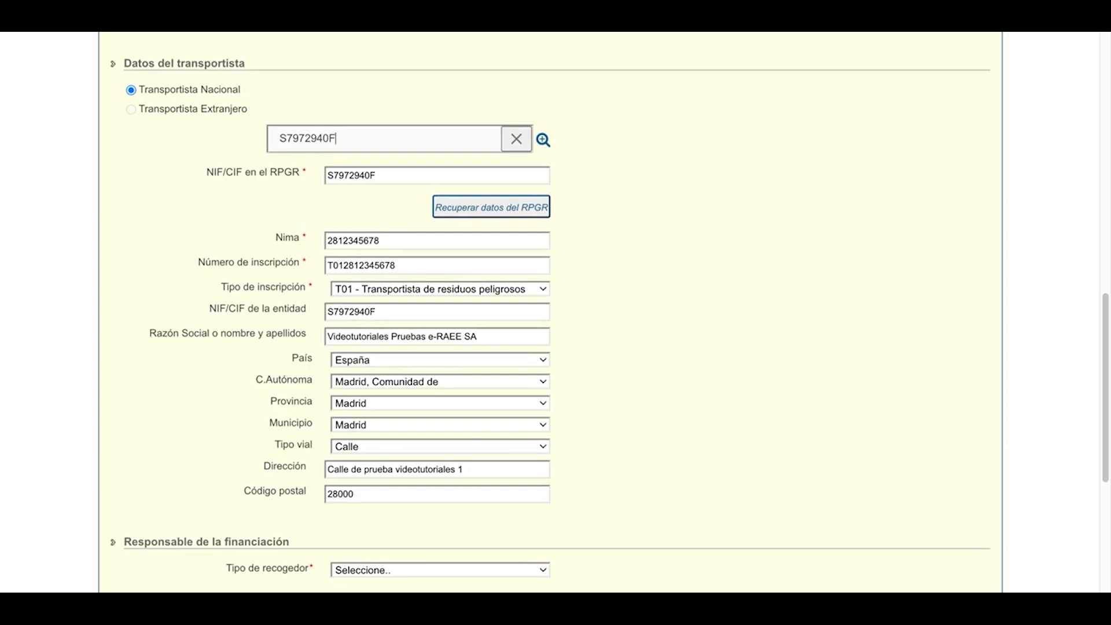
{"action": "scroll", "coordinate": [610, 313], "scroll_direction": "down", "scroll_amount": 4}
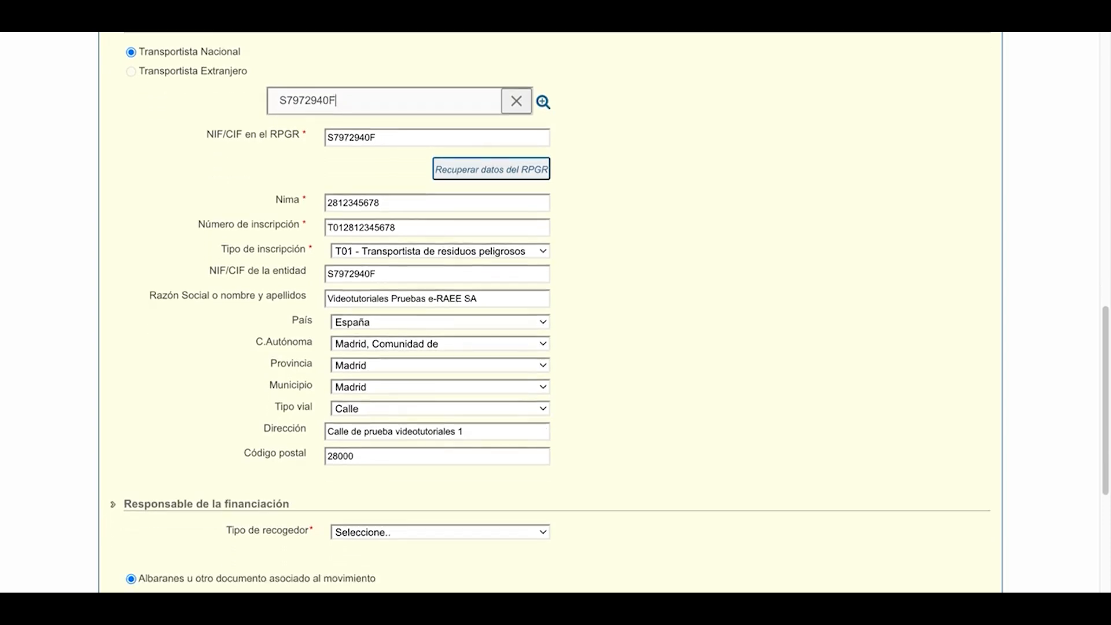
{"action": "scroll", "coordinate": [610, 313], "scroll_direction": "down", "scroll_amount": 5}
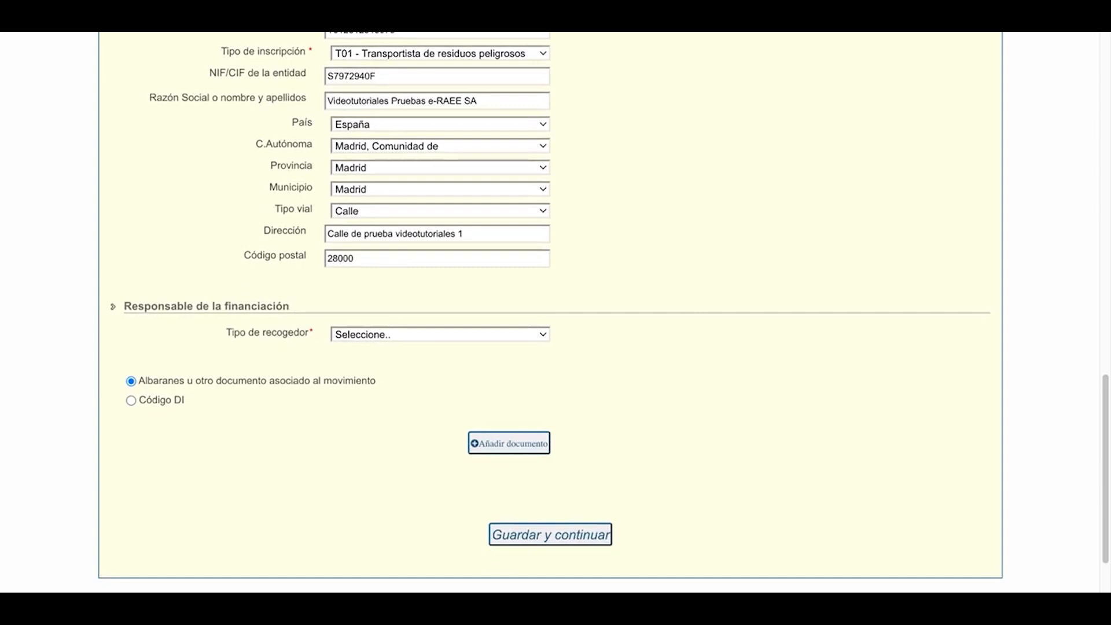
{"action": "scroll", "coordinate": [551, 312], "scroll_direction": "down", "scroll_amount": 1}
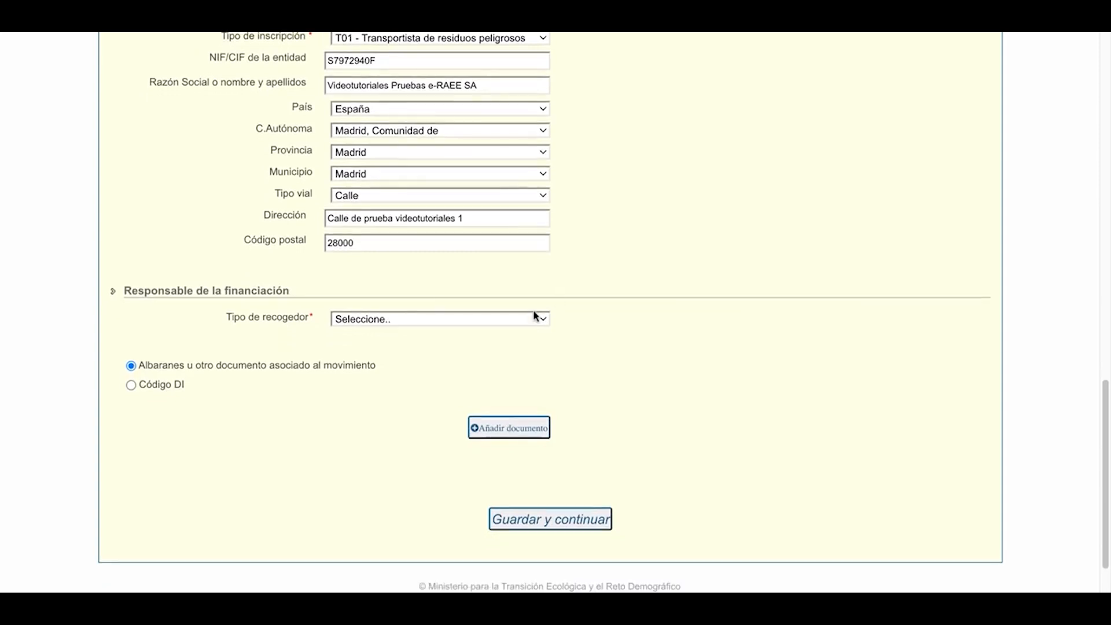
{"action": "left_click", "coordinate": [364, 319]}
- Choose Código DI as the document associated with the movement and paste the identification document's code
{"action": "left_click", "coordinate": [143, 485]}
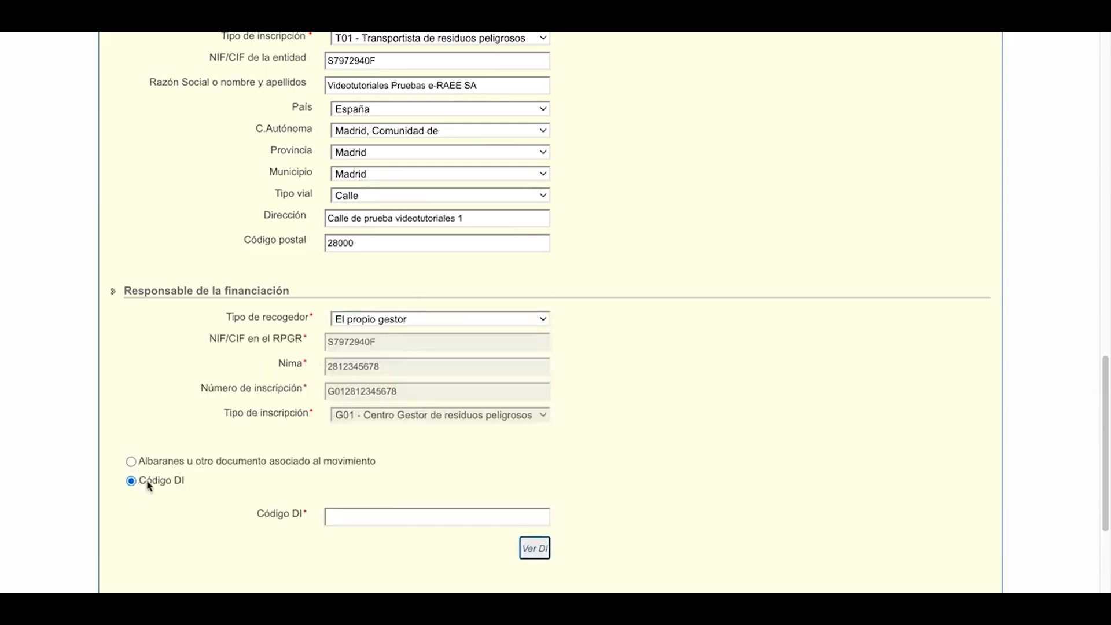
{"action": "left_click", "coordinate": [368, 520]}
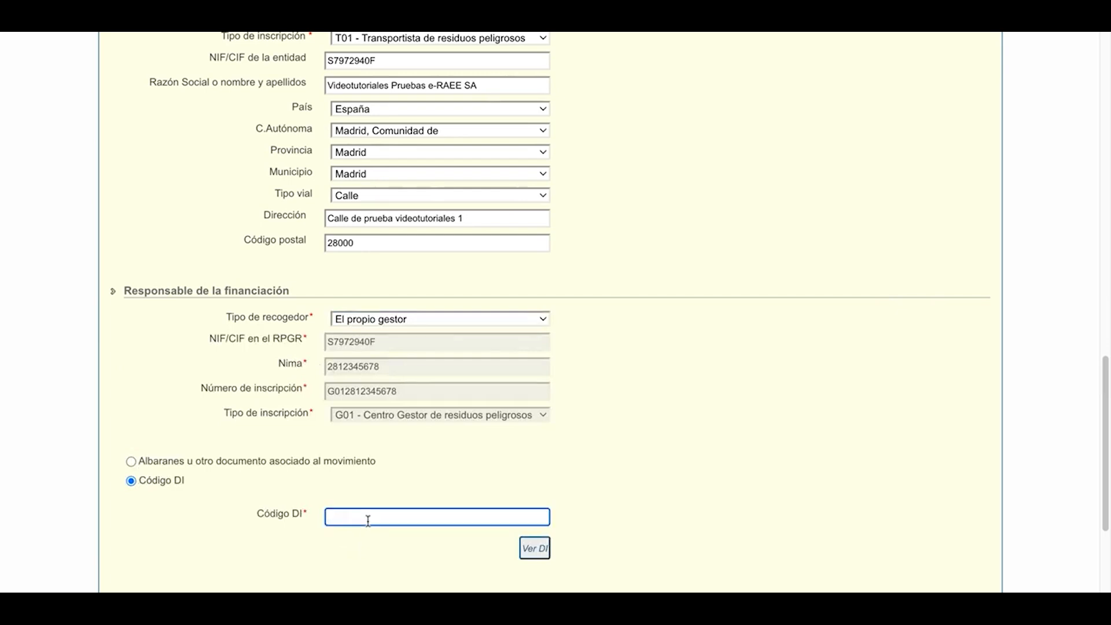
{"action": "key", "text": "ctrl+v"}
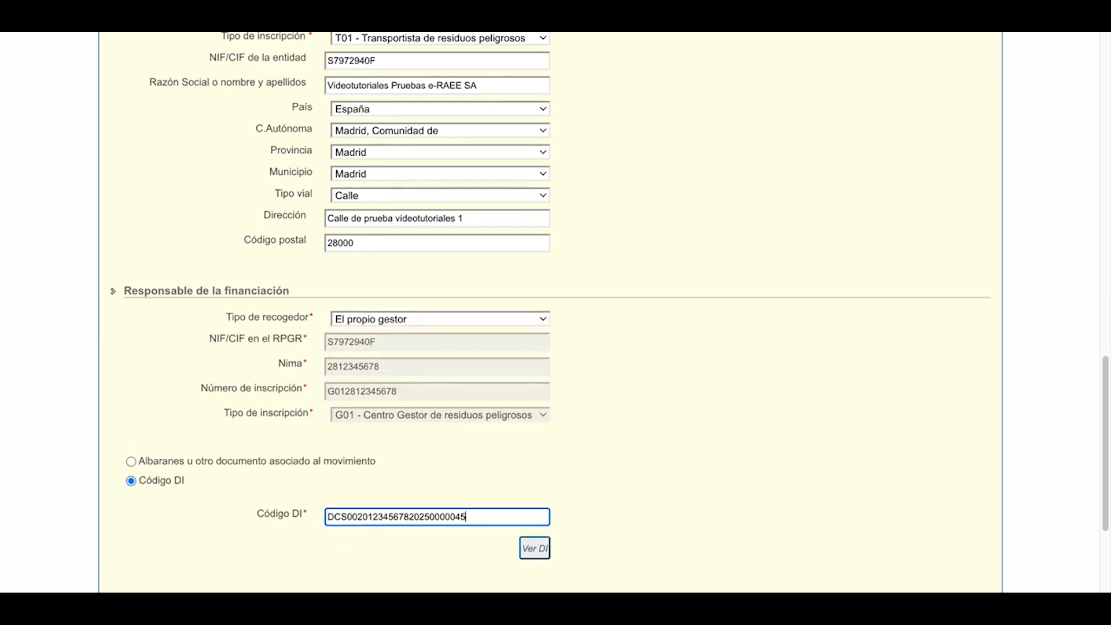
- Save the completed output information with its destination, carrier, financing and DI code data, and return to the pending freezer entries
{"action": "scroll", "coordinate": [550, 312], "scroll_direction": "down", "scroll_amount": 5}
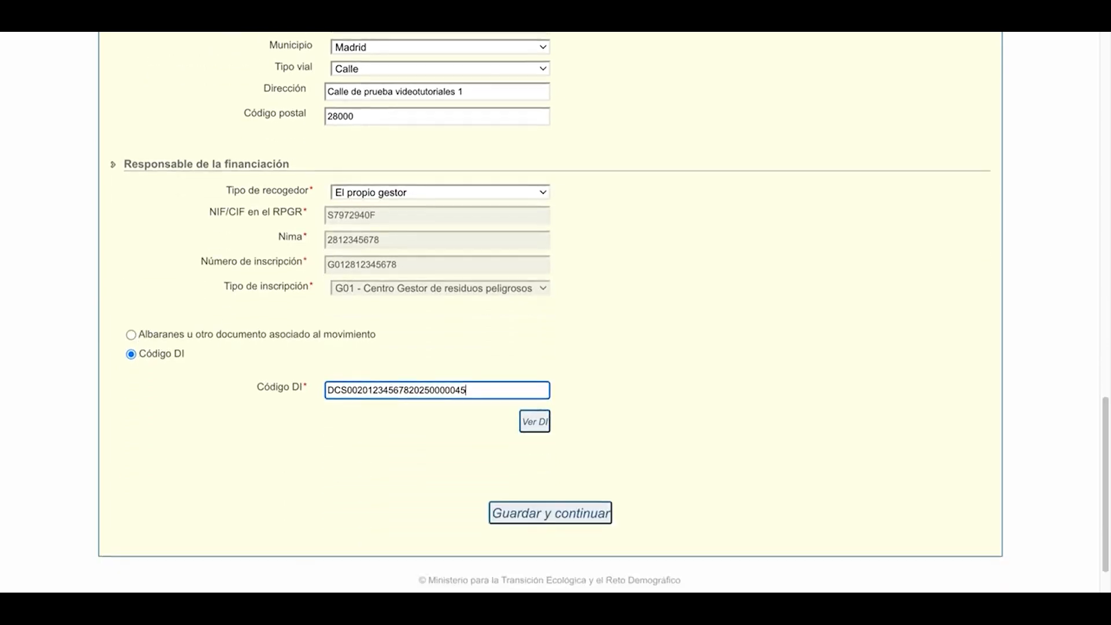
{"action": "scroll", "coordinate": [550, 313], "scroll_direction": "down", "scroll_amount": 2}
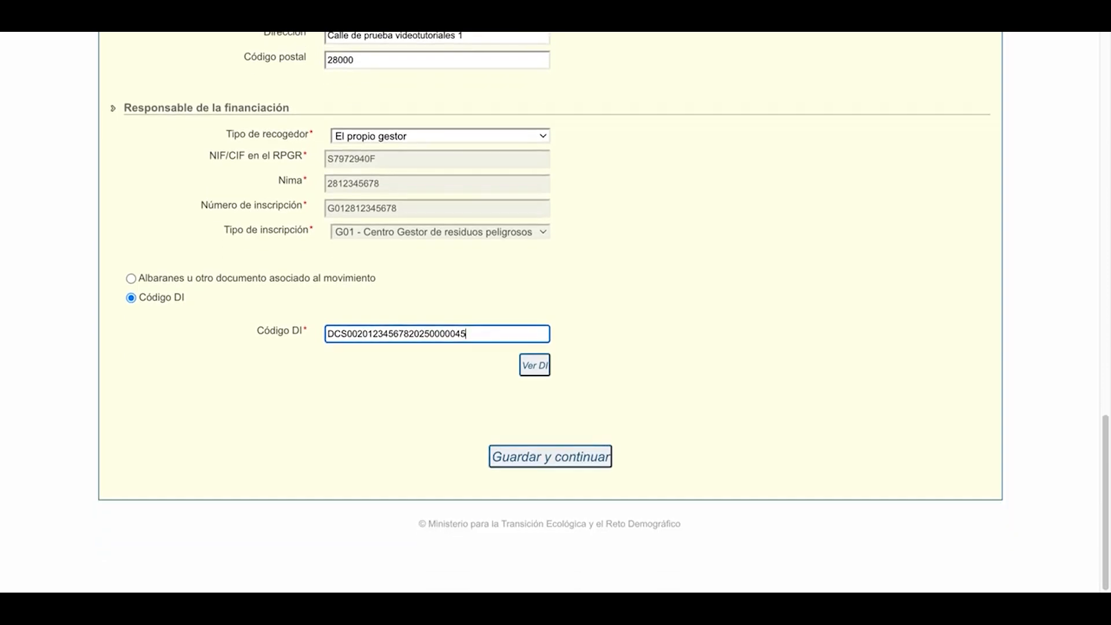
{"action": "left_click", "coordinate": [545, 457]}
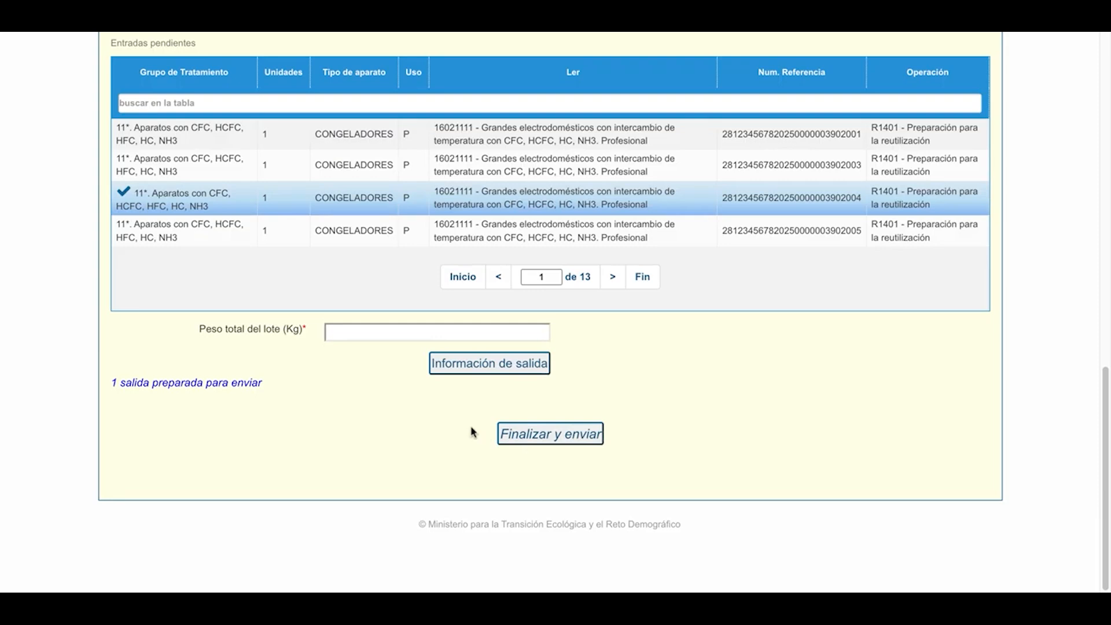
- Set the batch's total weight (Peso total del lote) to 5 kg, then finalize and send the prepared freezer output
{"action": "left_click", "coordinate": [385, 331]}
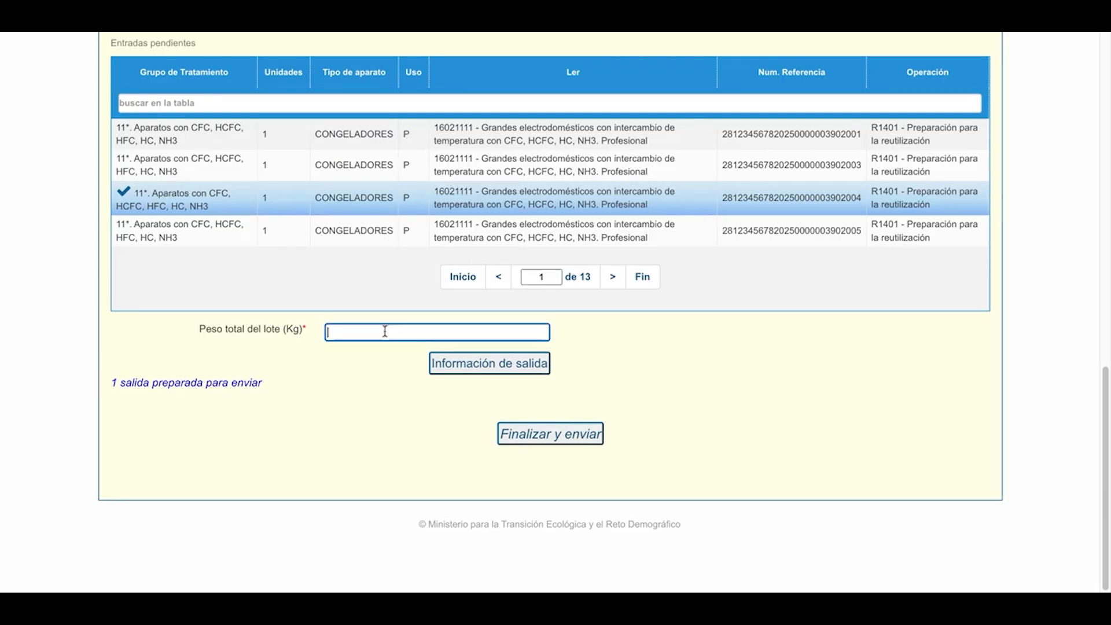
{"action": "type", "text": "5"}
{"action": "left_click", "coordinate": [490, 364]}
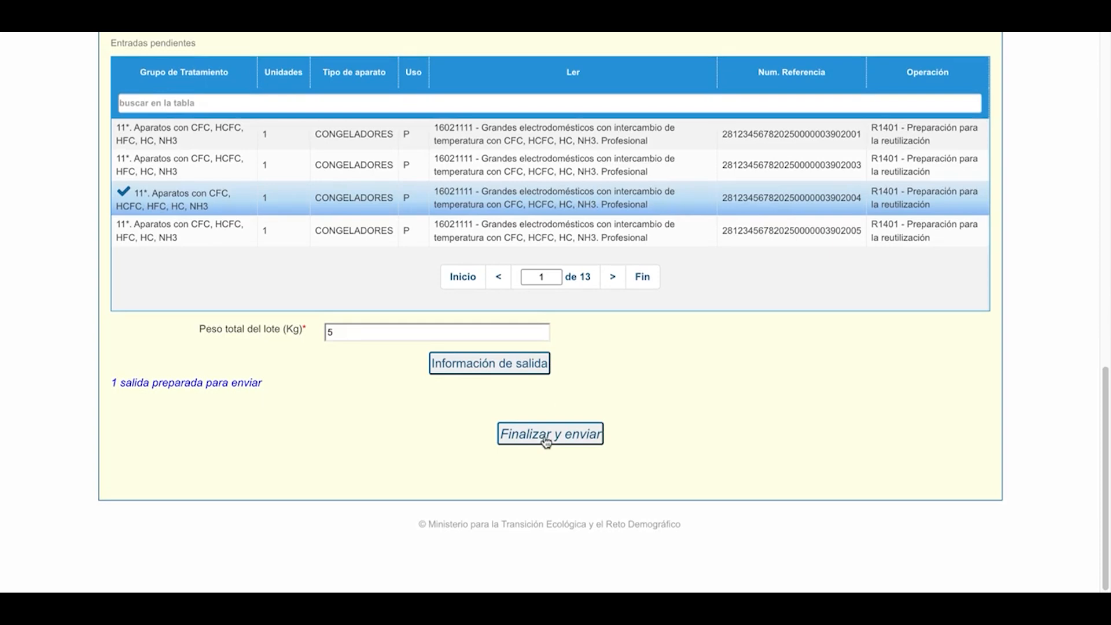
{"action": "left_click", "coordinate": [547, 441]}
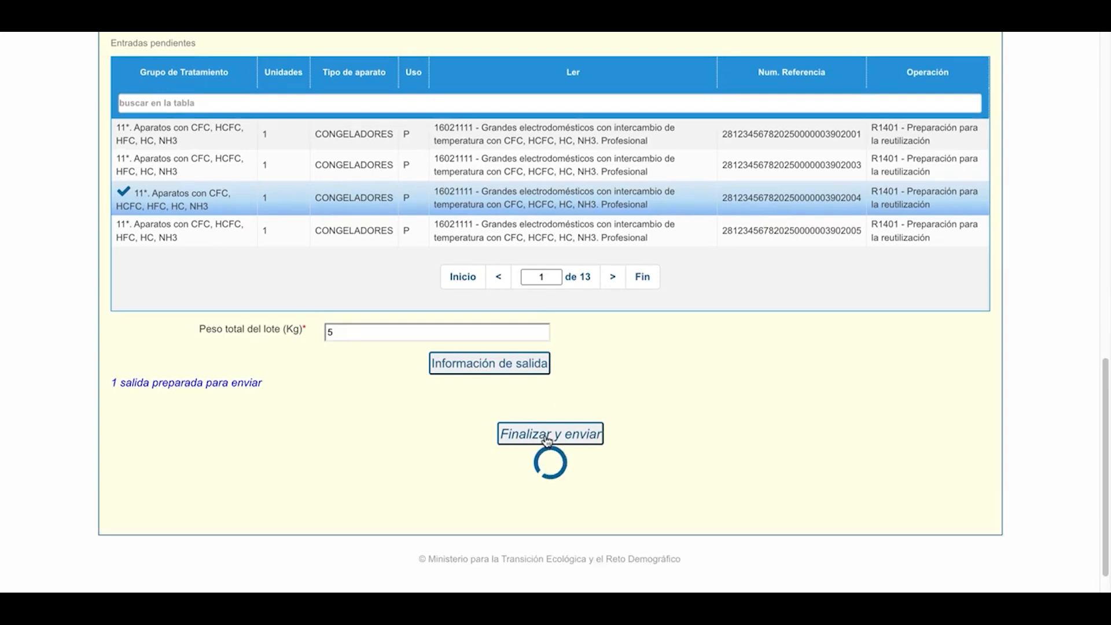